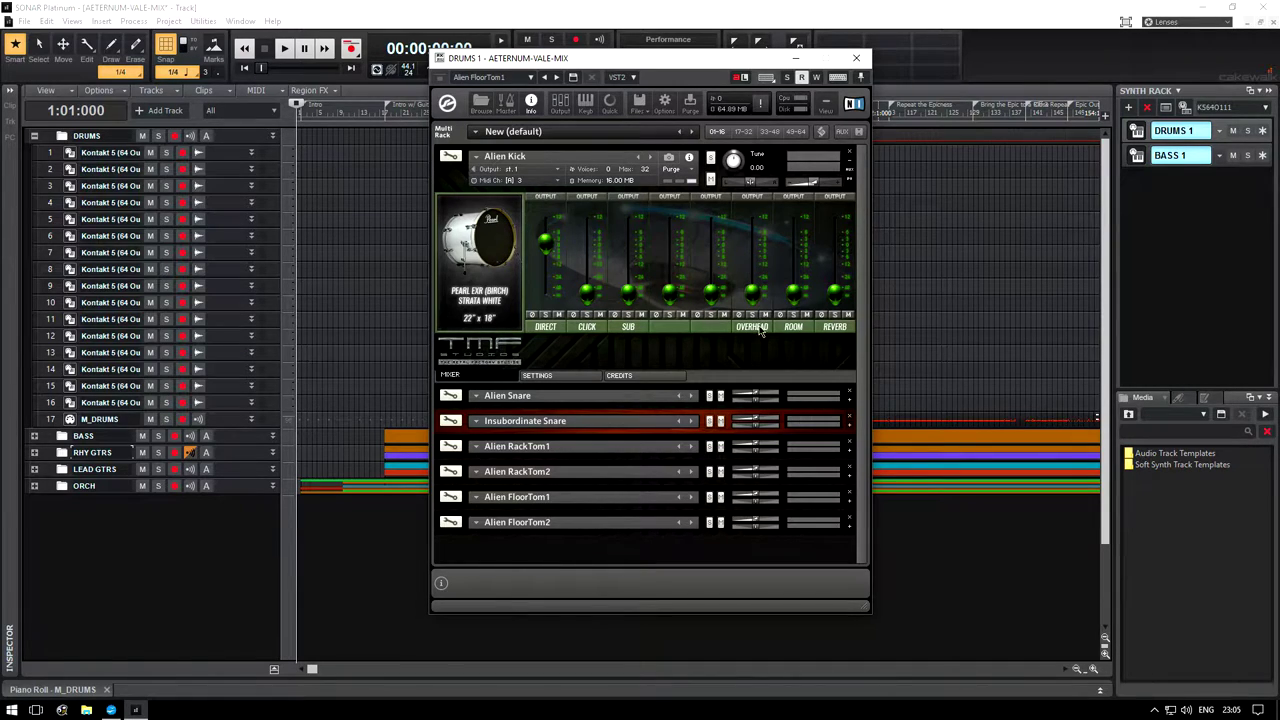
Set the Alien Kick instrument's MIDI channel to omni and collapse its panel.
{"action": "left_click", "coordinate": [520, 181]}
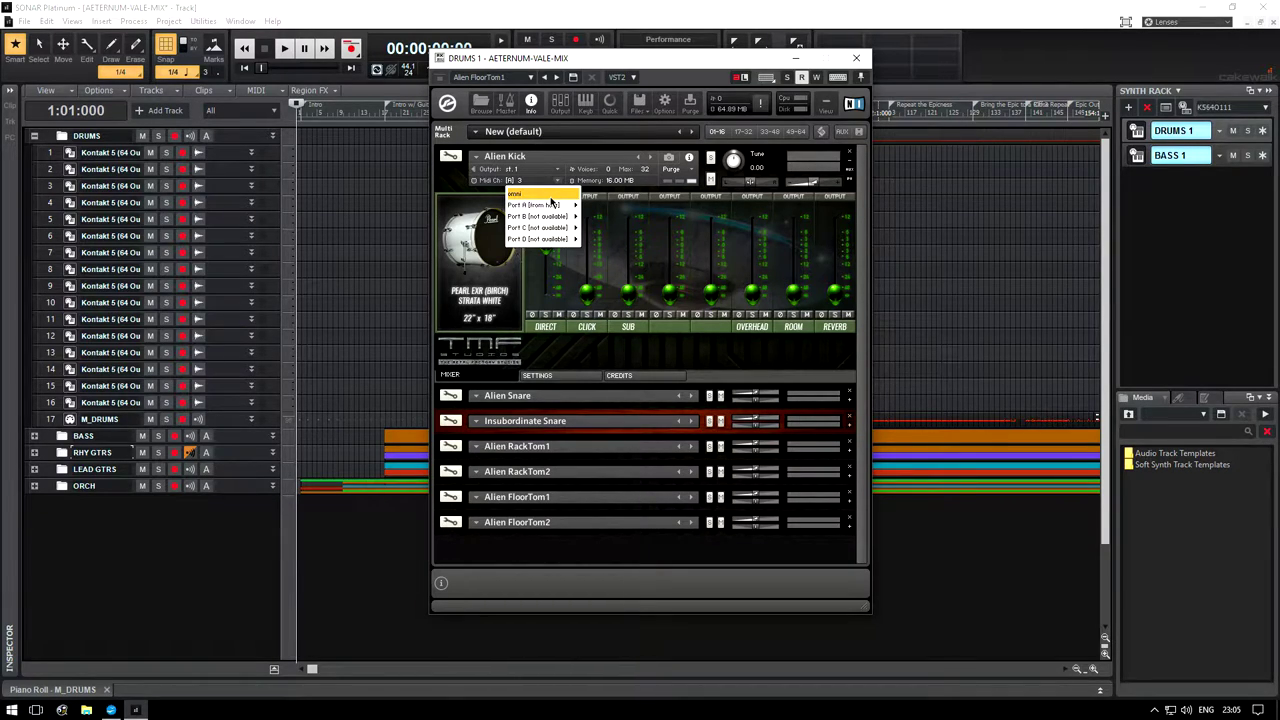
{"action": "left_click", "coordinate": [553, 203]}
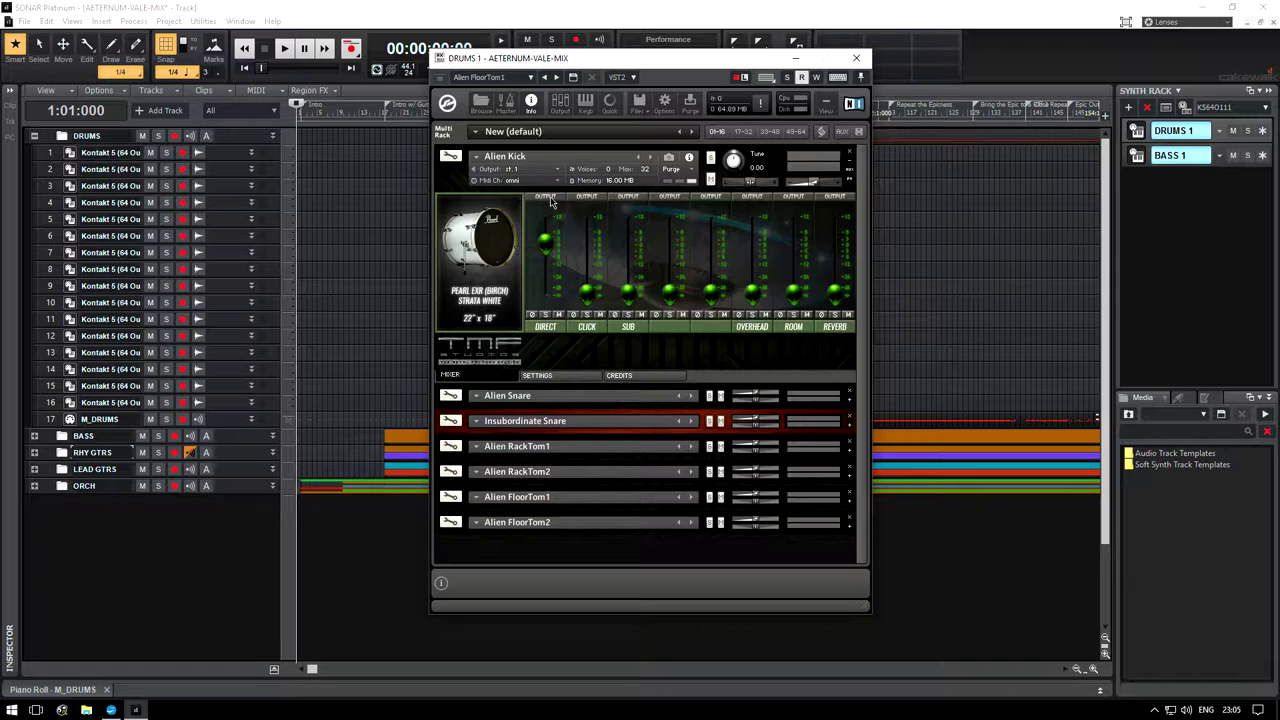
{"action": "left_click", "coordinate": [849, 162]}
Route the Alien Snare instrument to output st.2 and set its MIDI channel to omni.
{"action": "left_click", "coordinate": [850, 188]}
{"action": "left_click", "coordinate": [556, 205]}
{"action": "left_click", "coordinate": [550, 215]}
{"action": "left_click", "coordinate": [545, 194]}
{"action": "left_click", "coordinate": [540, 229]}
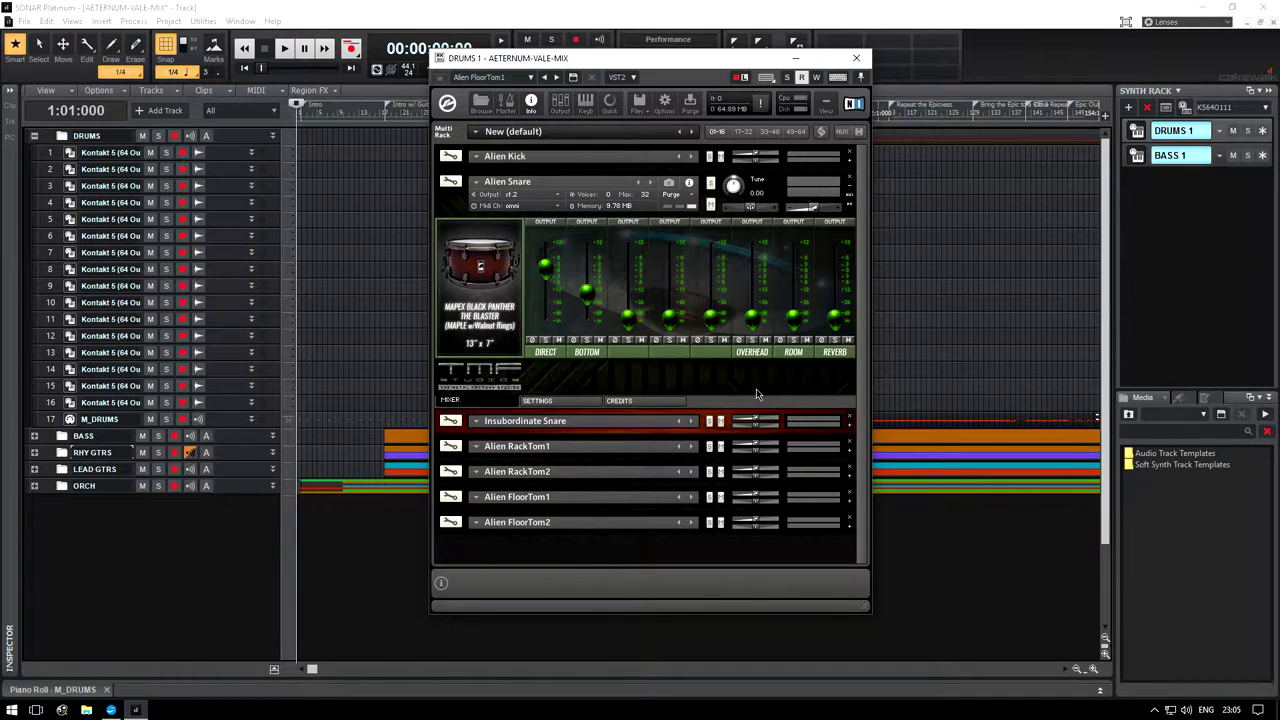
{"action": "left_click", "coordinate": [849, 187]}
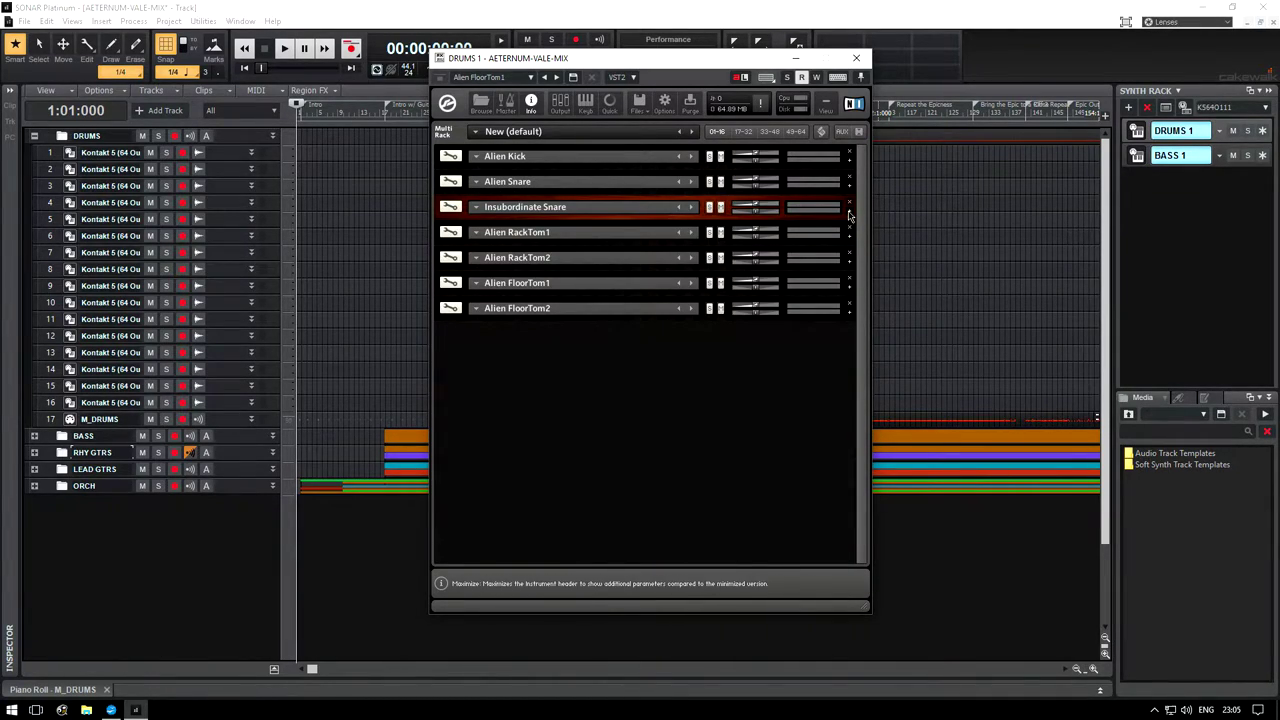
Route the Insubordinate Snare to output st.3 and set its MIDI channel to omni.
{"action": "left_click", "coordinate": [849, 212]}
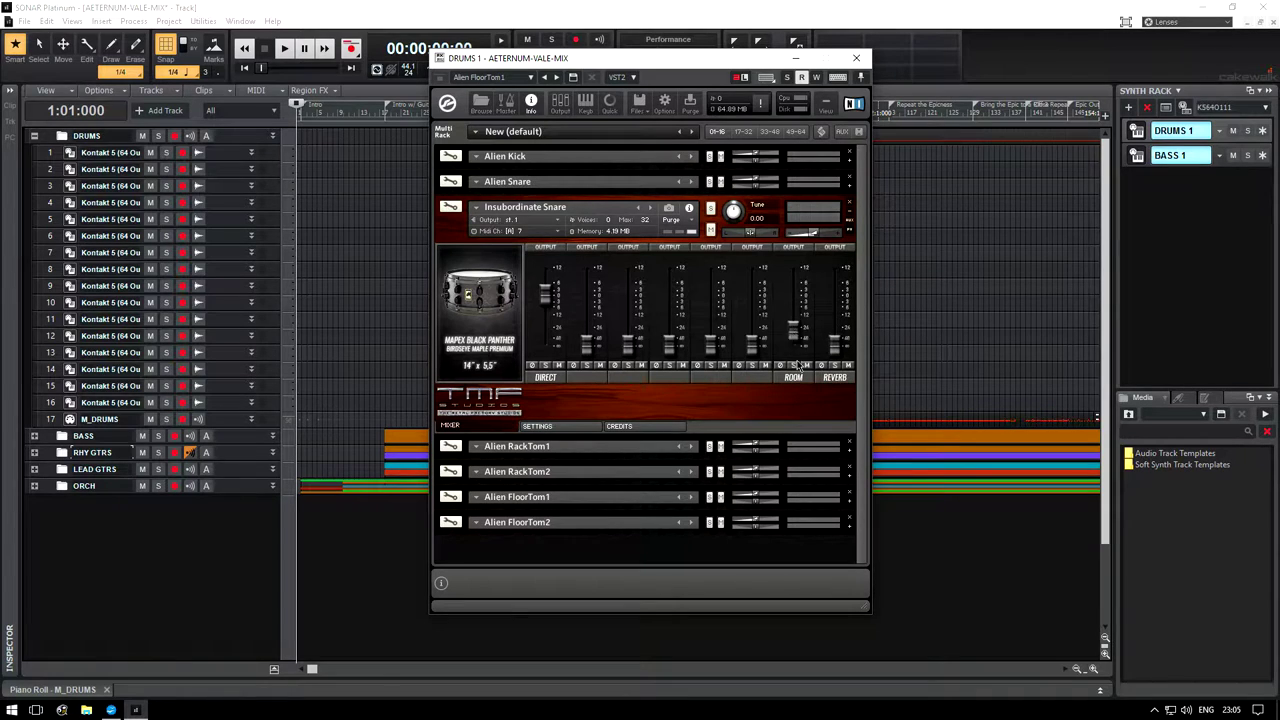
{"action": "left_click", "coordinate": [545, 219]}
{"action": "left_click", "coordinate": [549, 268]}
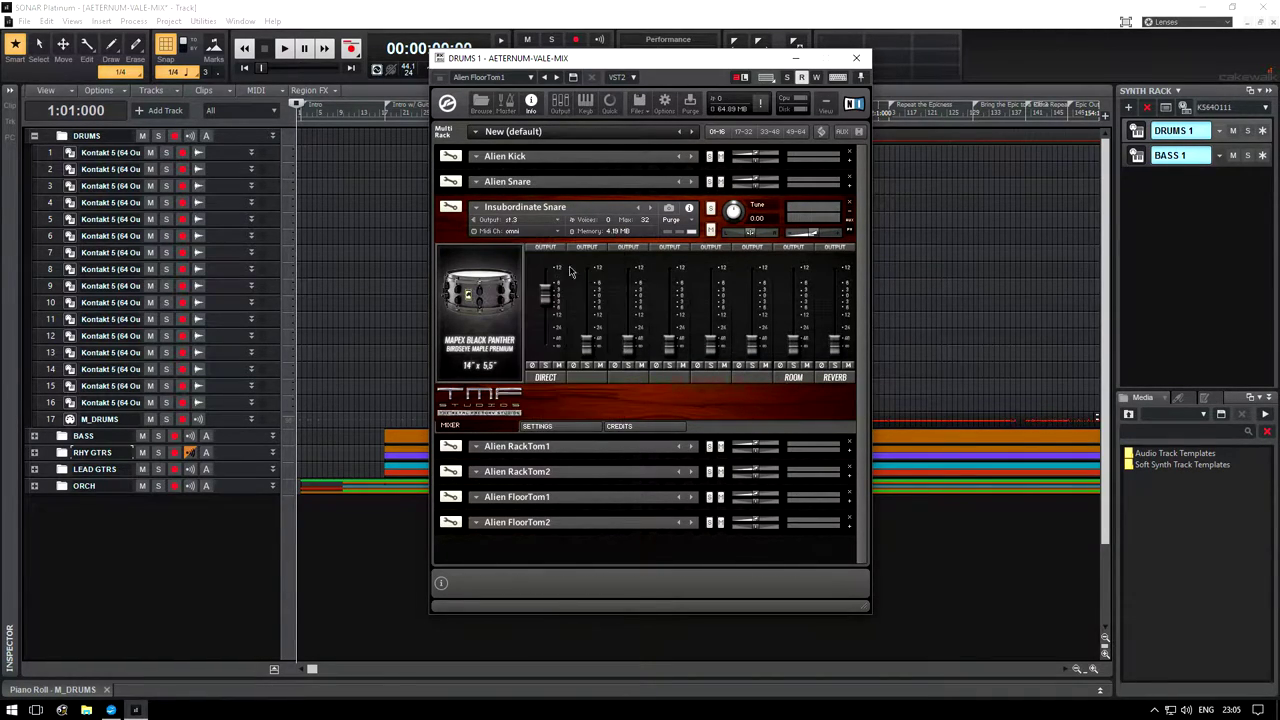
{"action": "left_click", "coordinate": [850, 212]}
{"action": "left_click", "coordinate": [849, 240]}
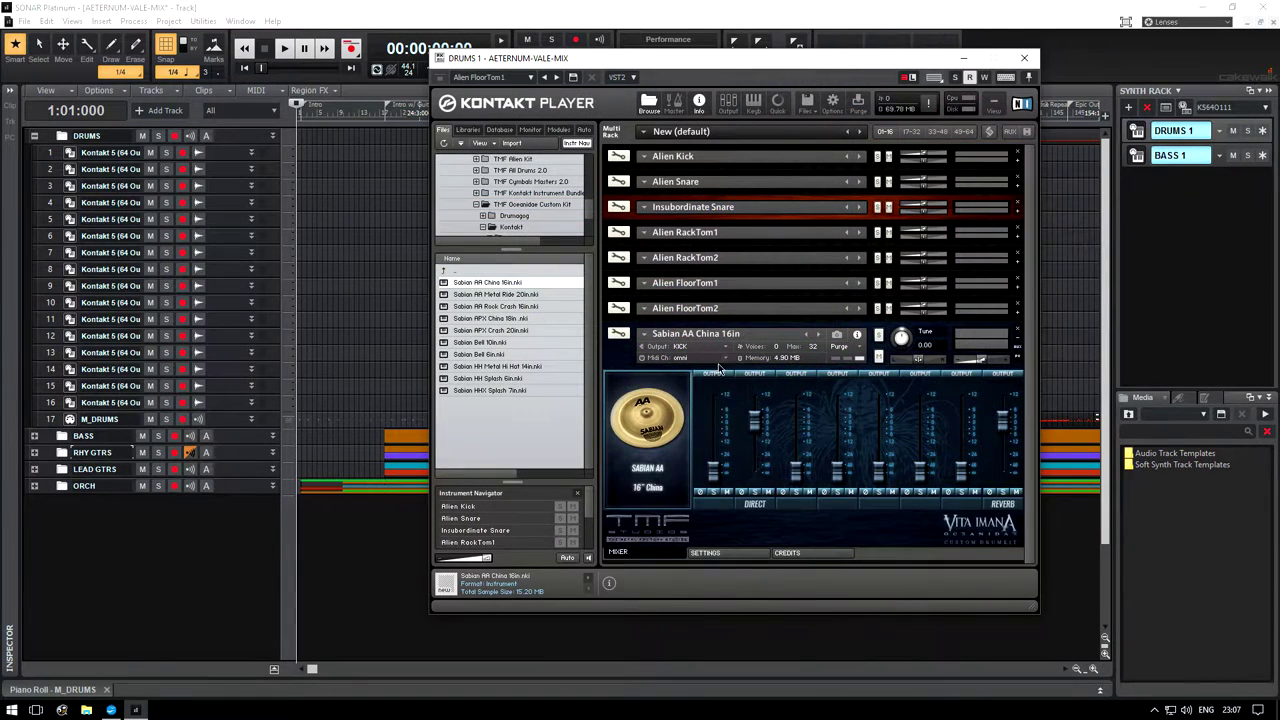
Route the Sabian AA China 16in to the LCHINA output and look through the Sabian cymbal patches for the next one.
{"action": "left_click", "coordinate": [726, 348]}
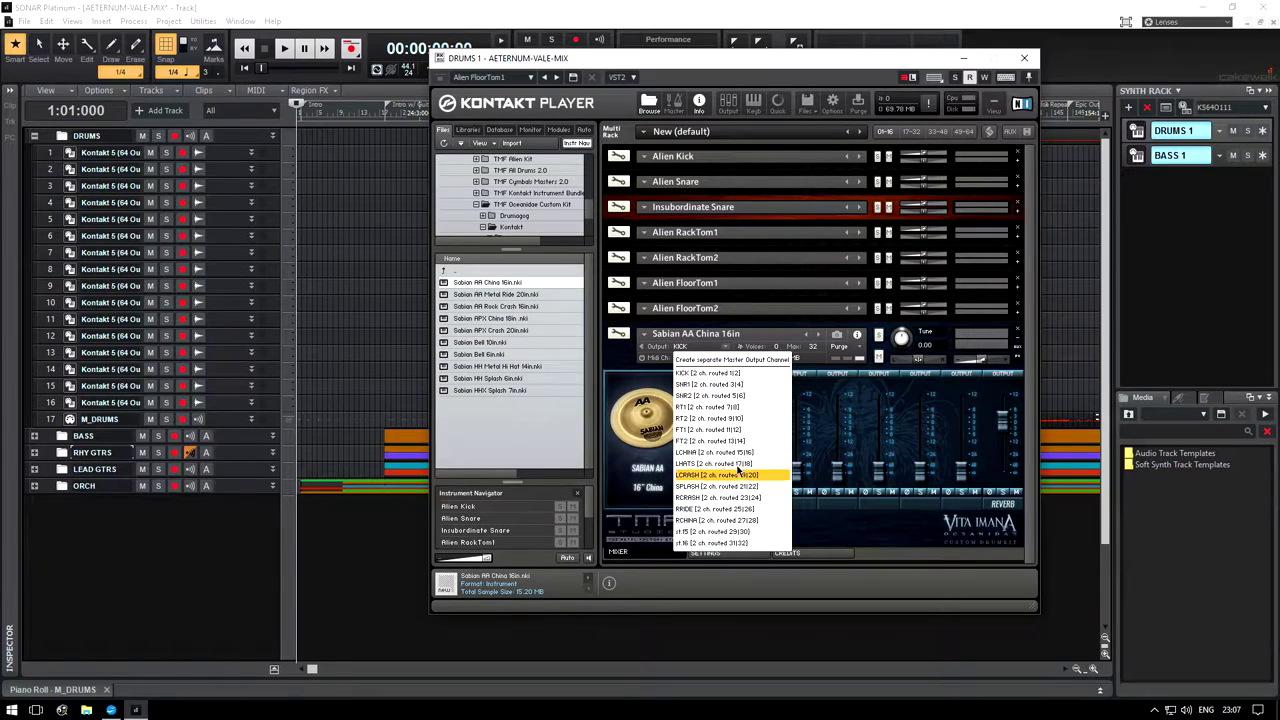
{"action": "left_click", "coordinate": [736, 455]}
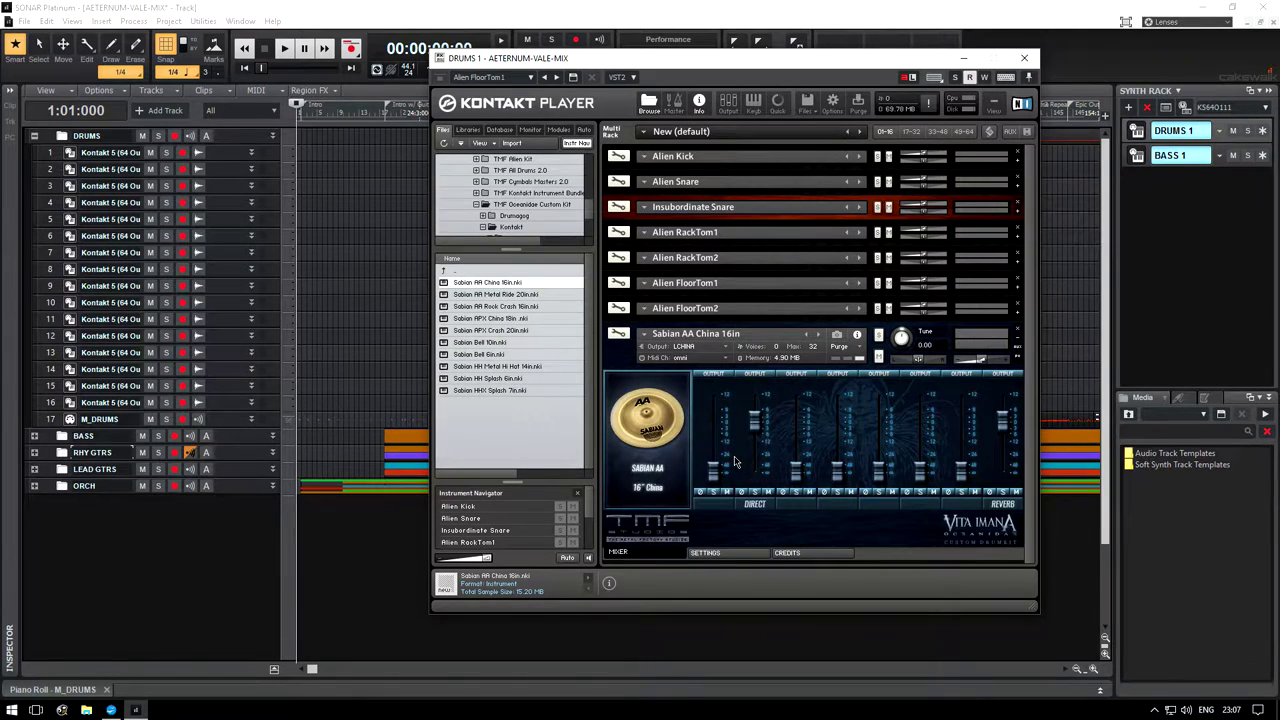
{"action": "left_click", "coordinate": [1017, 358]}
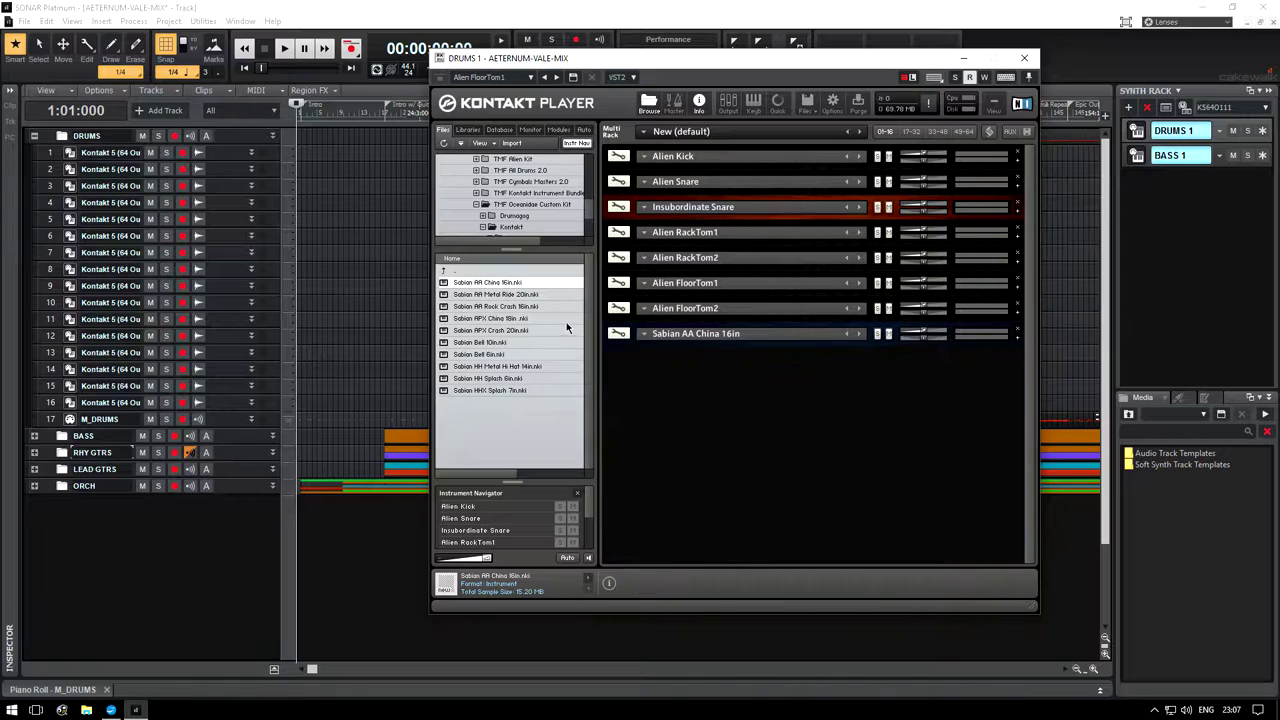
{"action": "left_click", "coordinate": [513, 319]}
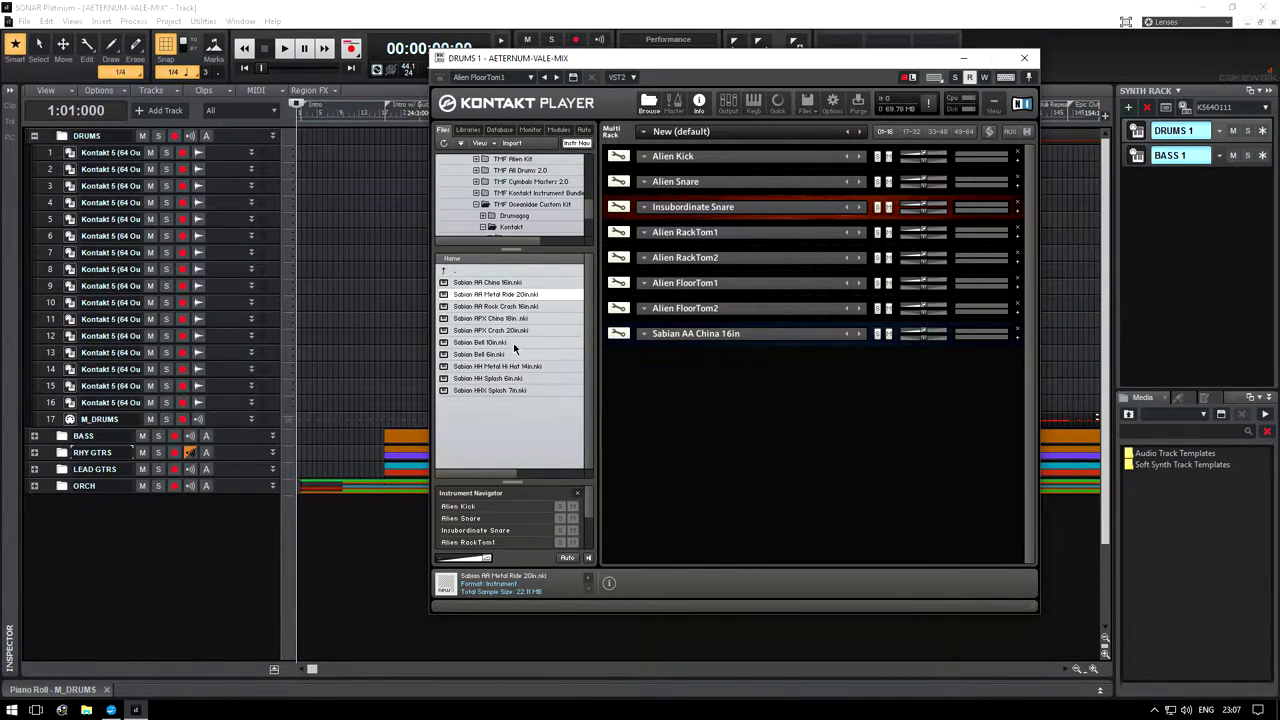
{"action": "left_click", "coordinate": [513, 331]}
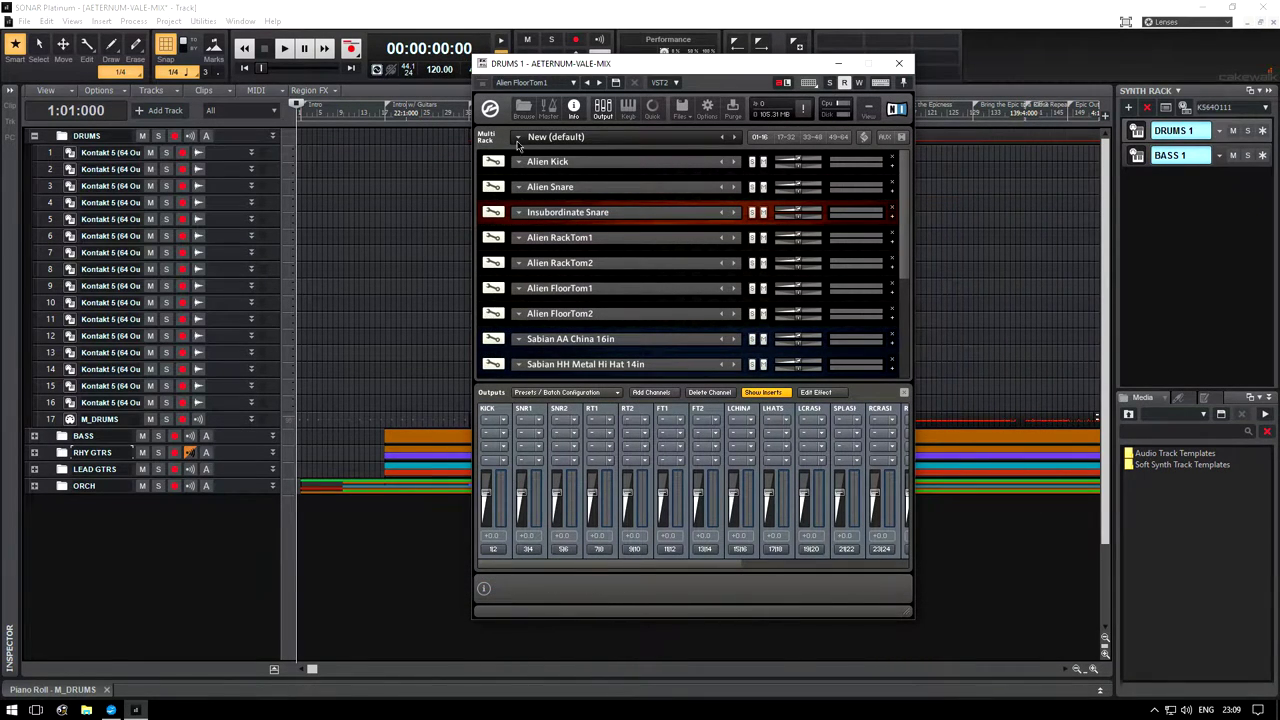
Hide the output mixer and review the output and MIDI channel settings of the kick, snare and tom instruments one by one.
{"action": "left_click", "coordinate": [603, 108]}
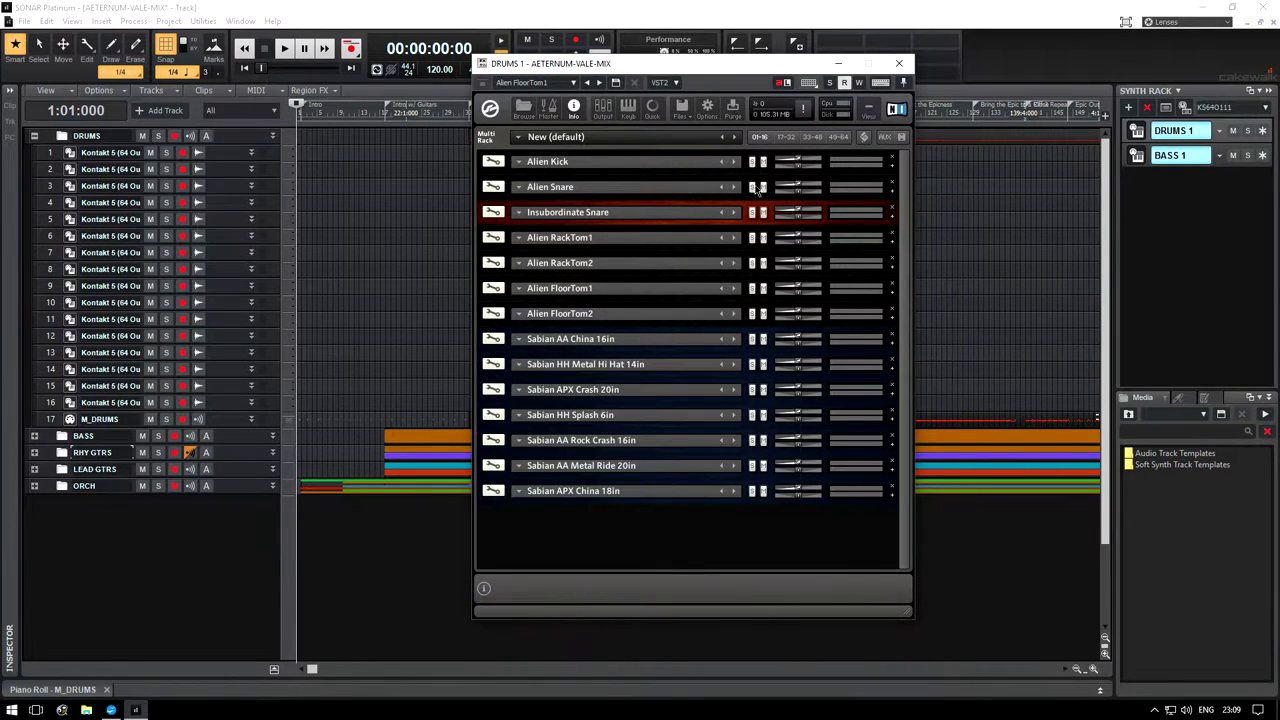
{"action": "left_click", "coordinate": [893, 170]}
{"action": "left_click", "coordinate": [893, 170]}
{"action": "left_click", "coordinate": [894, 200]}
{"action": "left_click", "coordinate": [894, 200]}
{"action": "left_click", "coordinate": [894, 201]}
{"action": "left_click", "coordinate": [894, 201]}
{"action": "left_click", "coordinate": [894, 238]}
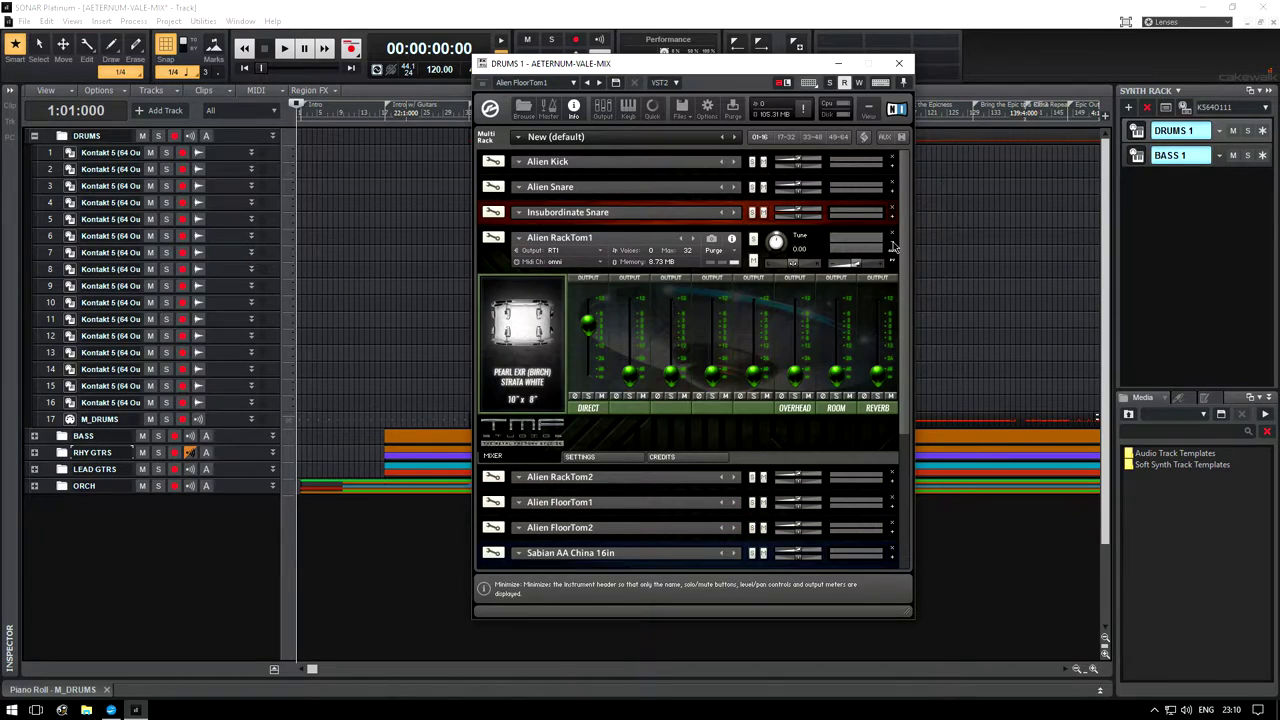
{"action": "left_click", "coordinate": [894, 246]}
{"action": "left_click", "coordinate": [894, 268]}
{"action": "left_click", "coordinate": [894, 268]}
{"action": "left_click", "coordinate": [894, 291]}
{"action": "left_click", "coordinate": [894, 297]}
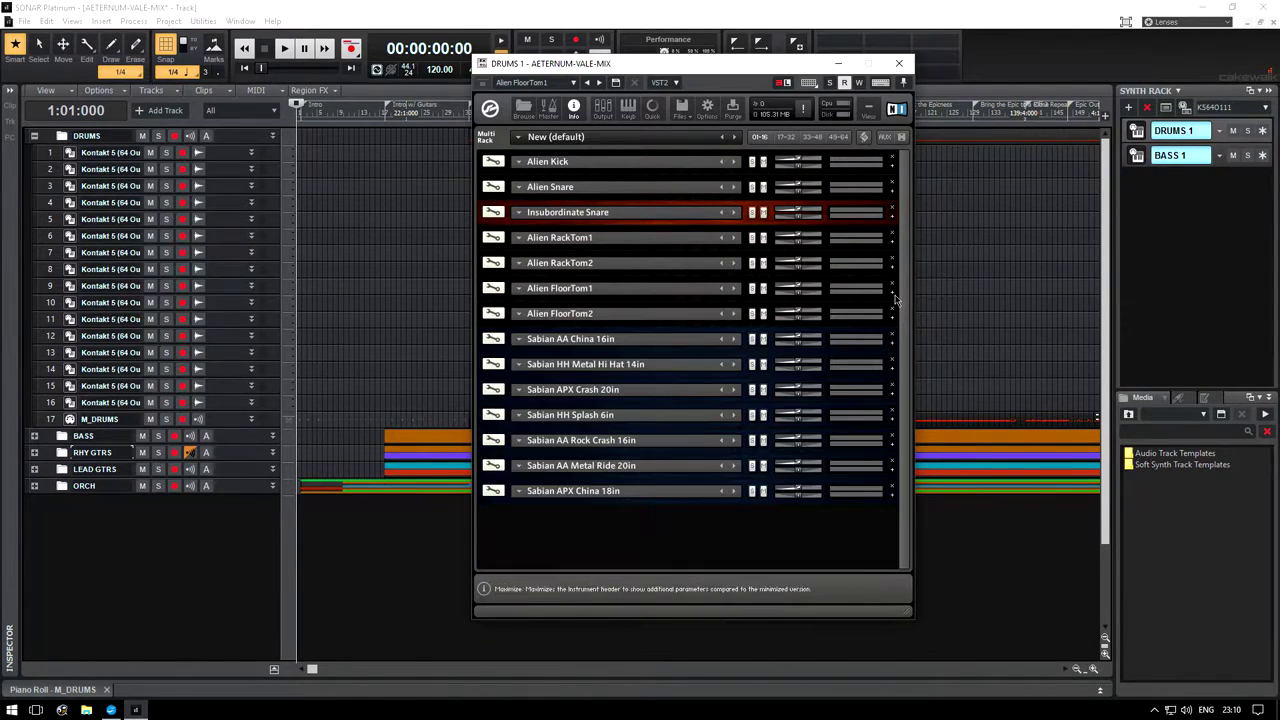
{"action": "left_click", "coordinate": [893, 318]}
{"action": "left_click", "coordinate": [893, 320]}
Review the output and MIDI channel settings of the Sabian China, hi-hat, APX Crash and Splash instruments.
{"action": "left_click", "coordinate": [894, 345]}
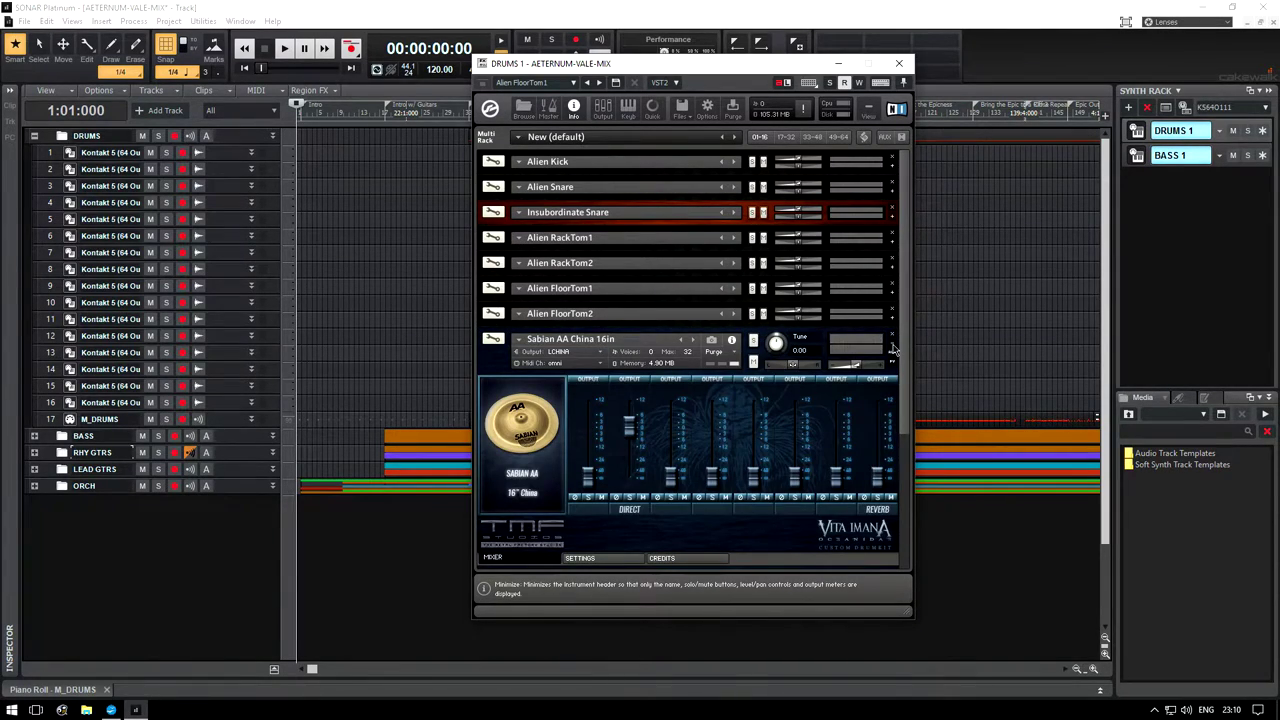
{"action": "left_click", "coordinate": [894, 345]}
{"action": "left_click", "coordinate": [894, 371]}
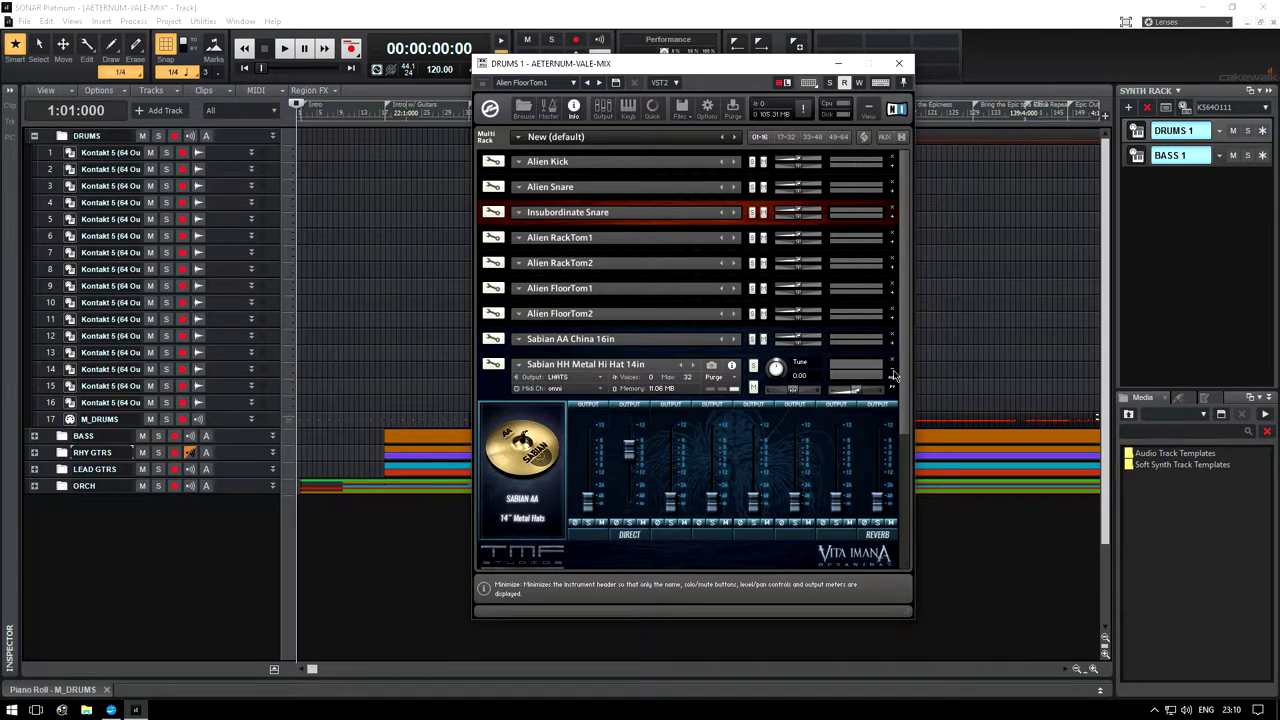
{"action": "left_click", "coordinate": [894, 371]}
{"action": "left_click", "coordinate": [894, 371]}
{"action": "left_click", "coordinate": [894, 371]}
{"action": "left_click", "coordinate": [894, 396]}
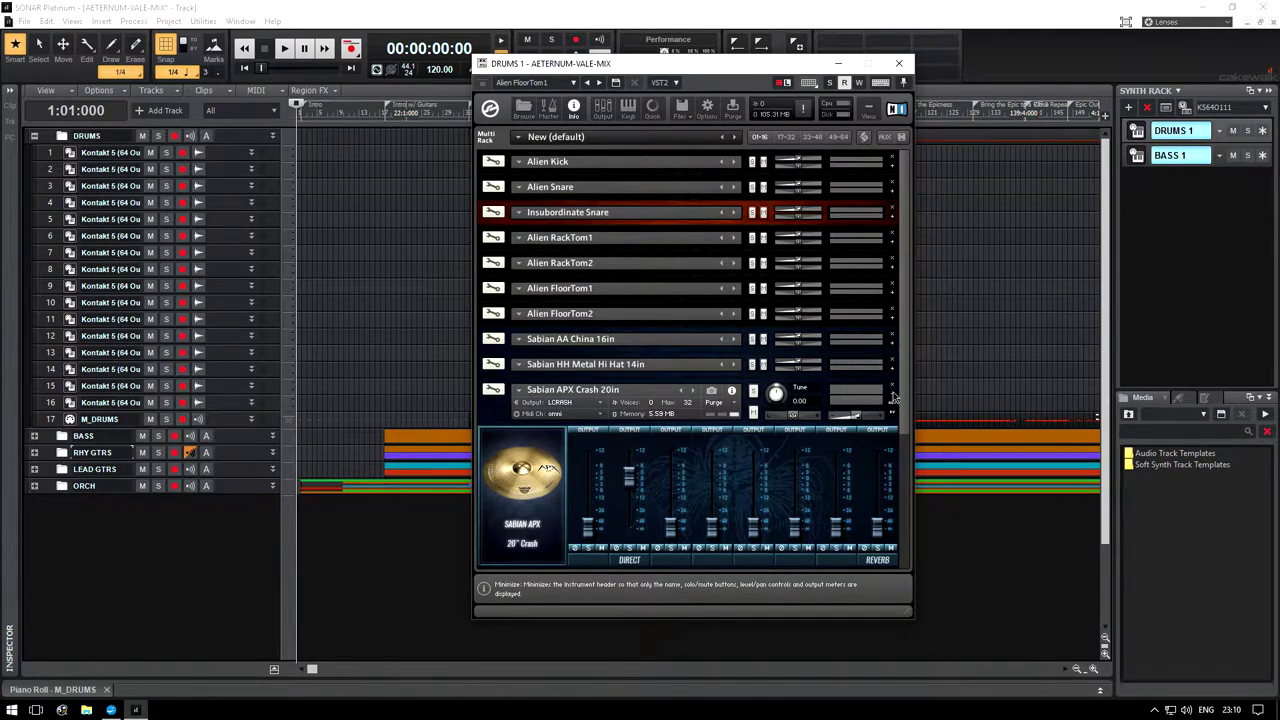
{"action": "left_click", "coordinate": [894, 396]}
{"action": "left_click", "coordinate": [893, 422]}
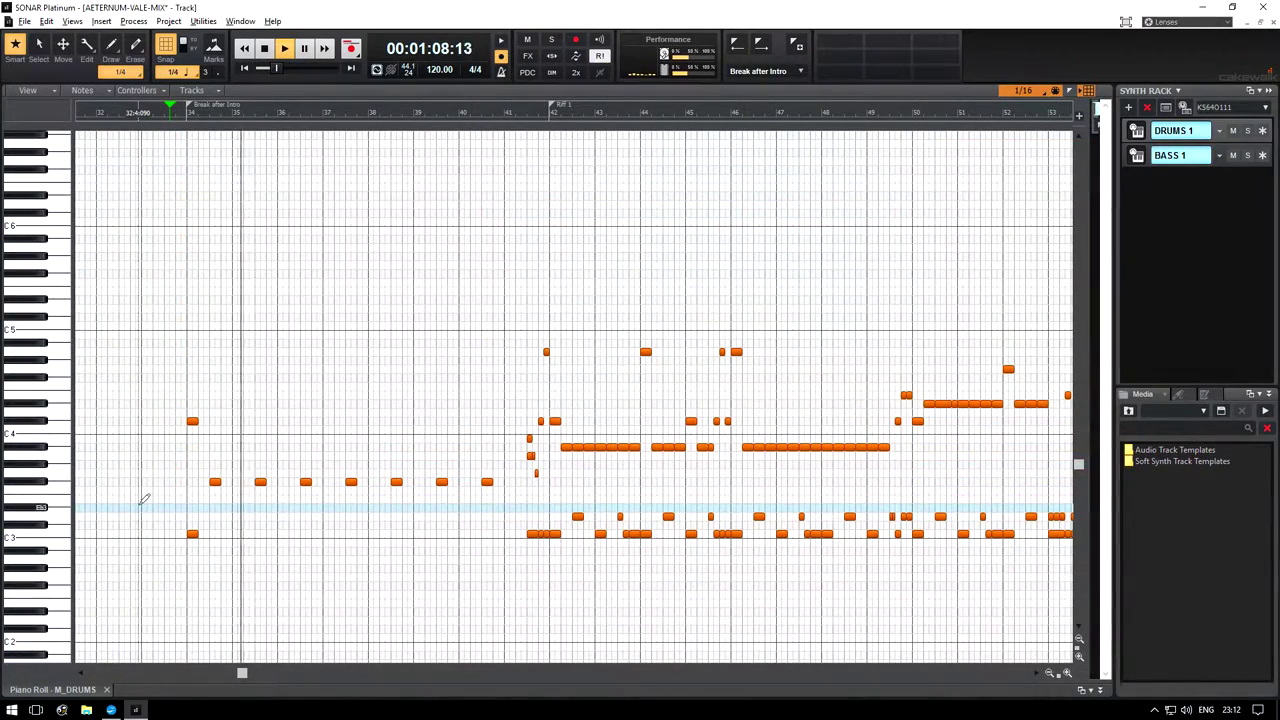
Stop playback and audition the tom keys near the Riff 1 drum fill in the piano roll.
{"action": "key", "text": "space"}
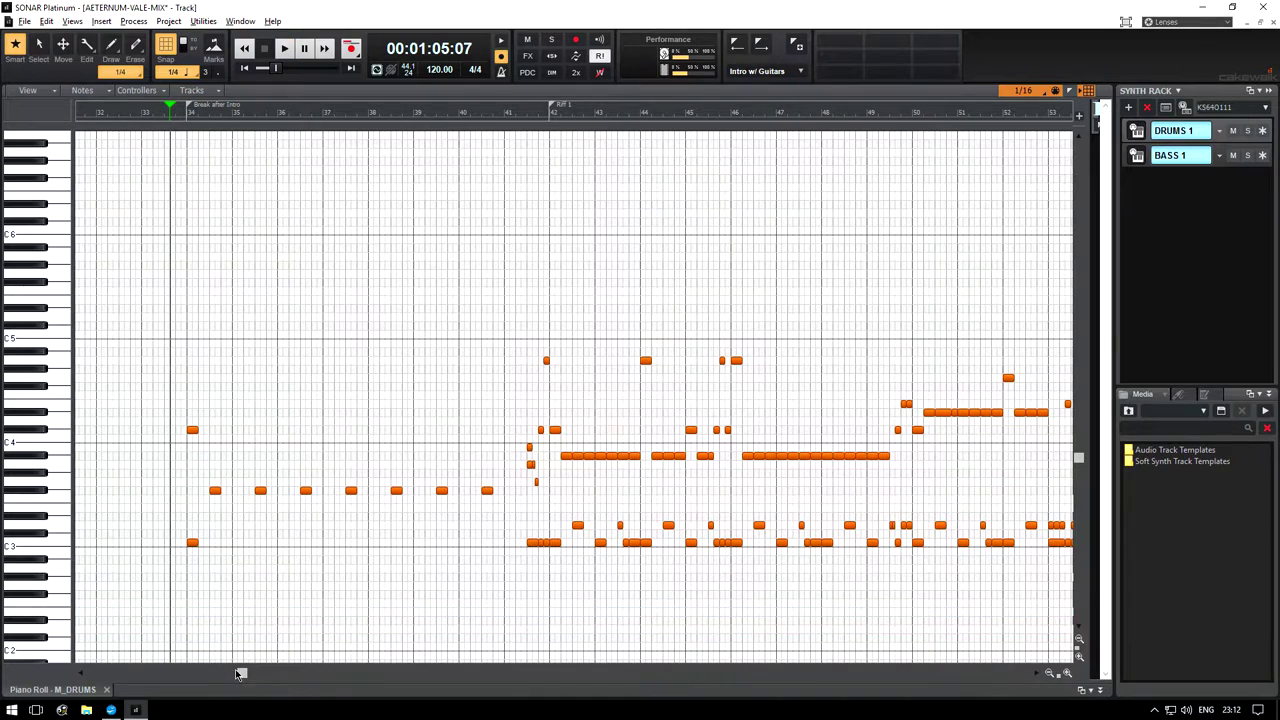
{"action": "left_click_drag", "start_coordinate": [241, 674], "coordinate": [253, 677]}
{"action": "scroll", "coordinate": [260, 640], "scroll_direction": "up", "scroll_amount": 3}
{"action": "scroll", "coordinate": [290, 592], "scroll_direction": "right", "scroll_amount": 4}
{"action": "left_click", "coordinate": [64, 450]}
{"action": "left_click", "coordinate": [64, 465]}
{"action": "left_click", "coordinate": [57, 483]}
{"action": "left_click", "coordinate": [57, 491]}
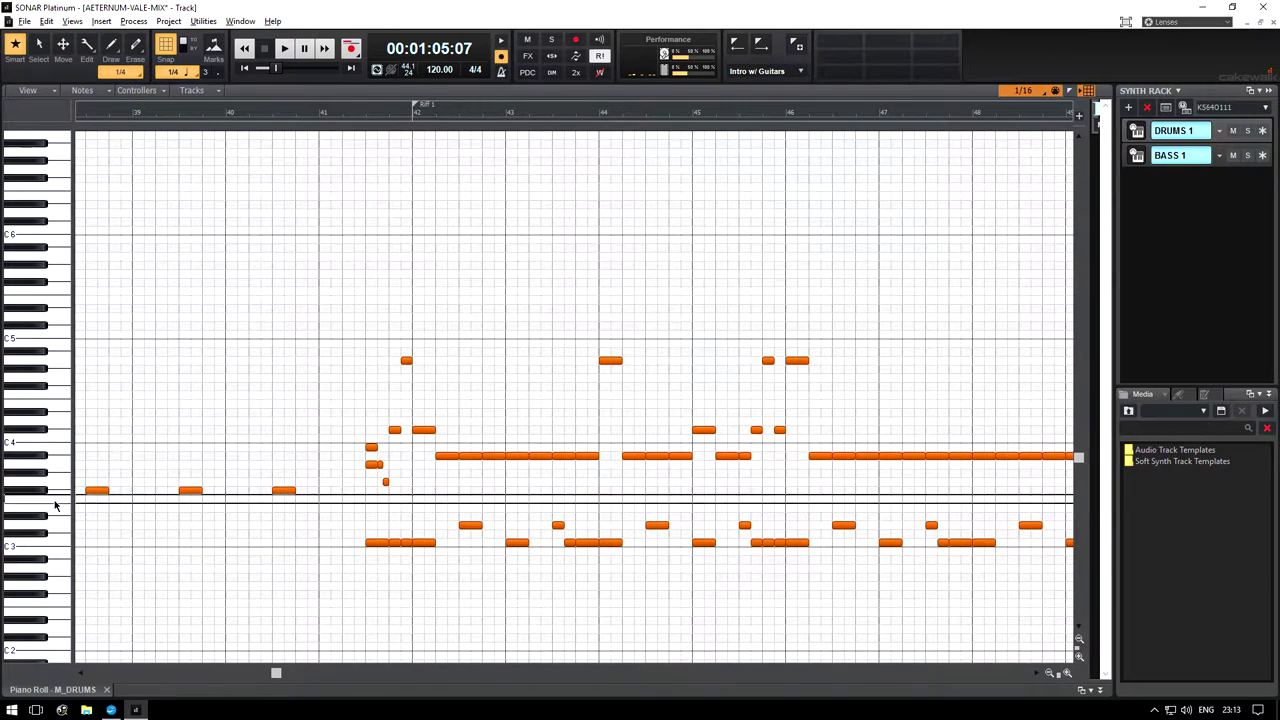
Move the G3 tom notes down to F3 in the drum piano roll.
{"action": "left_click_drag", "start_coordinate": [276, 673], "coordinate": [360, 676]}
{"action": "scroll", "coordinate": [97, 443], "scroll_direction": "right", "scroll_amount": 5}
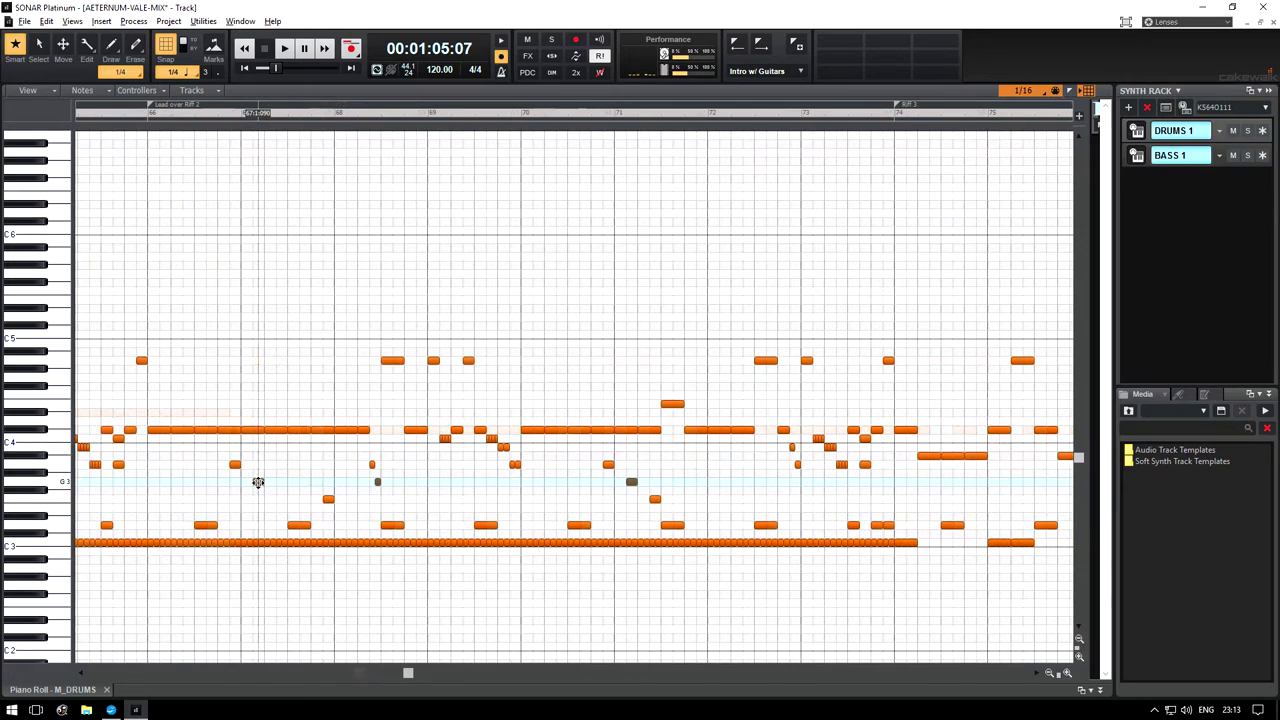
{"action": "left_click_drag", "start_coordinate": [262, 489], "coordinate": [262, 497]}
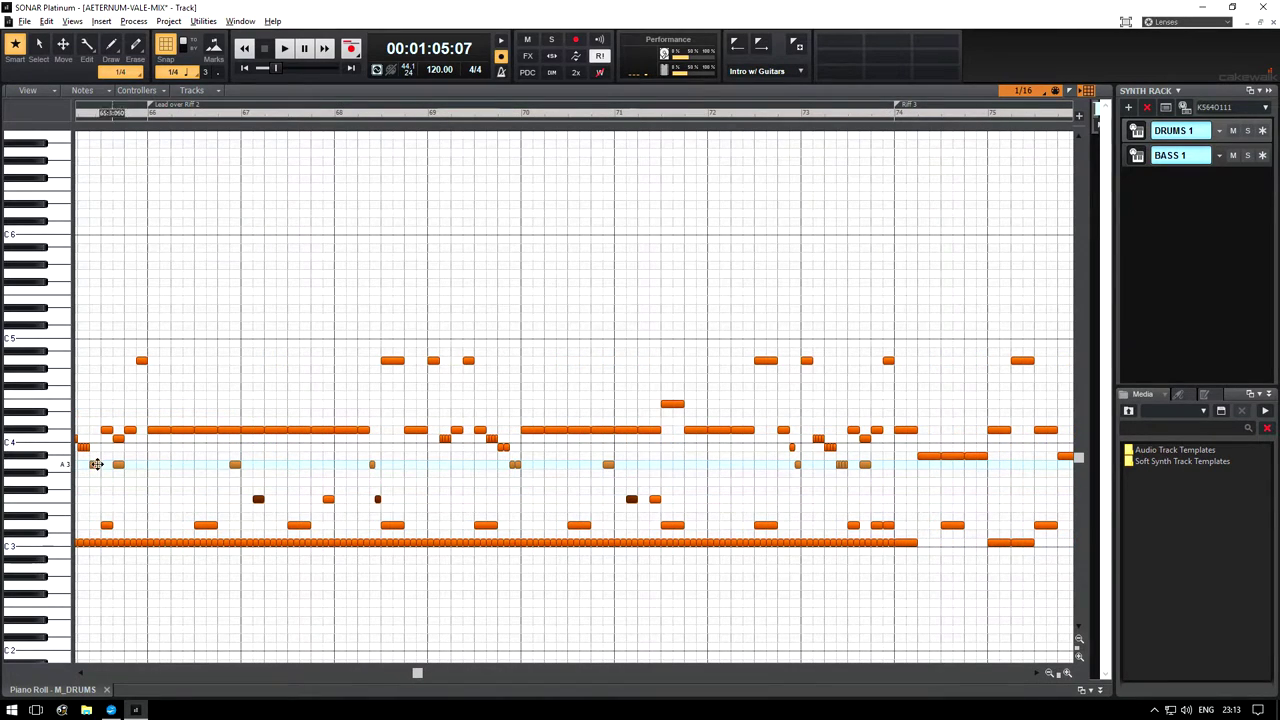
Select and move all A3 tom notes down to G3, and all B3 tom notes down to A3.
{"action": "left_click", "coordinate": [57, 464]}
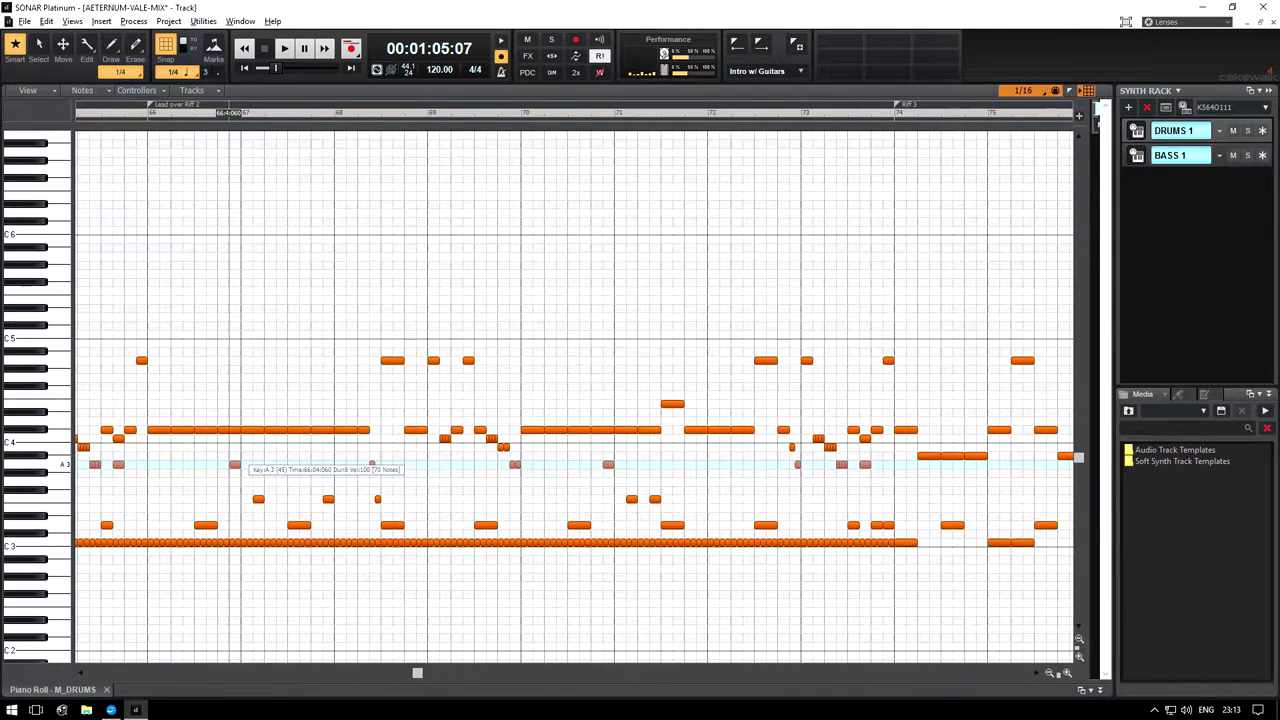
{"action": "left_click_drag", "start_coordinate": [235, 465], "coordinate": [235, 483]}
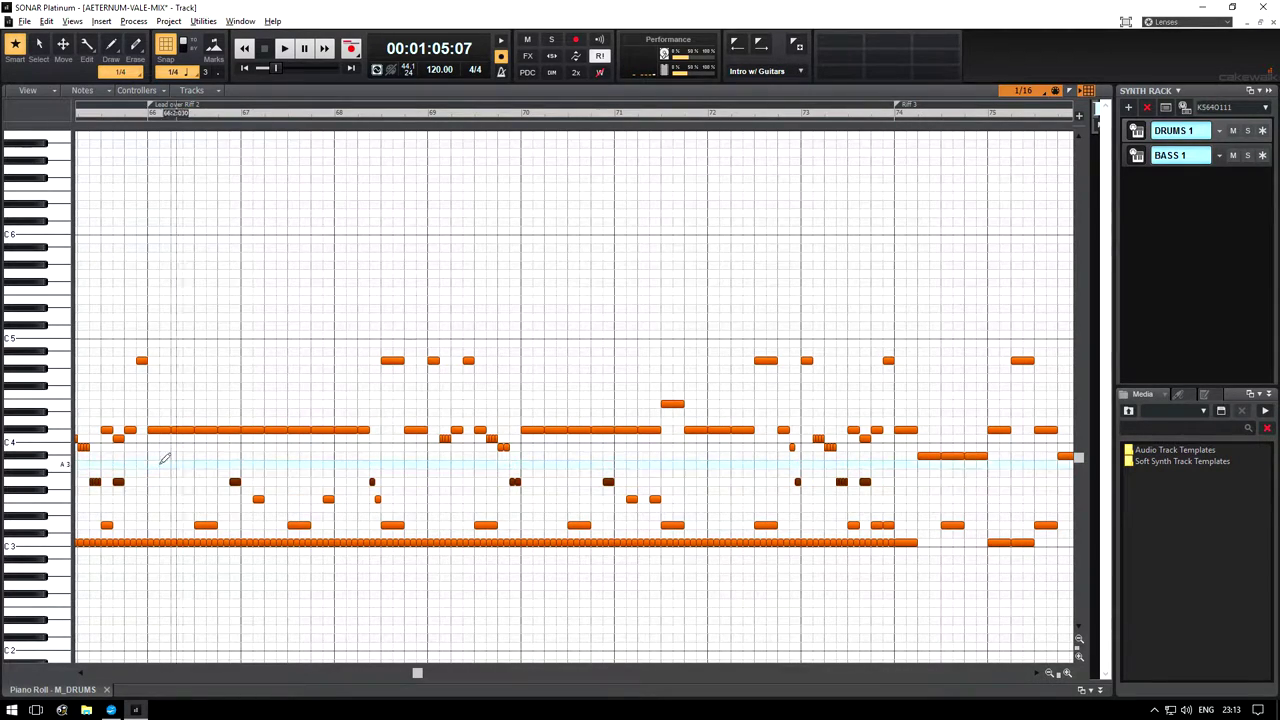
{"action": "left_click", "coordinate": [50, 447]}
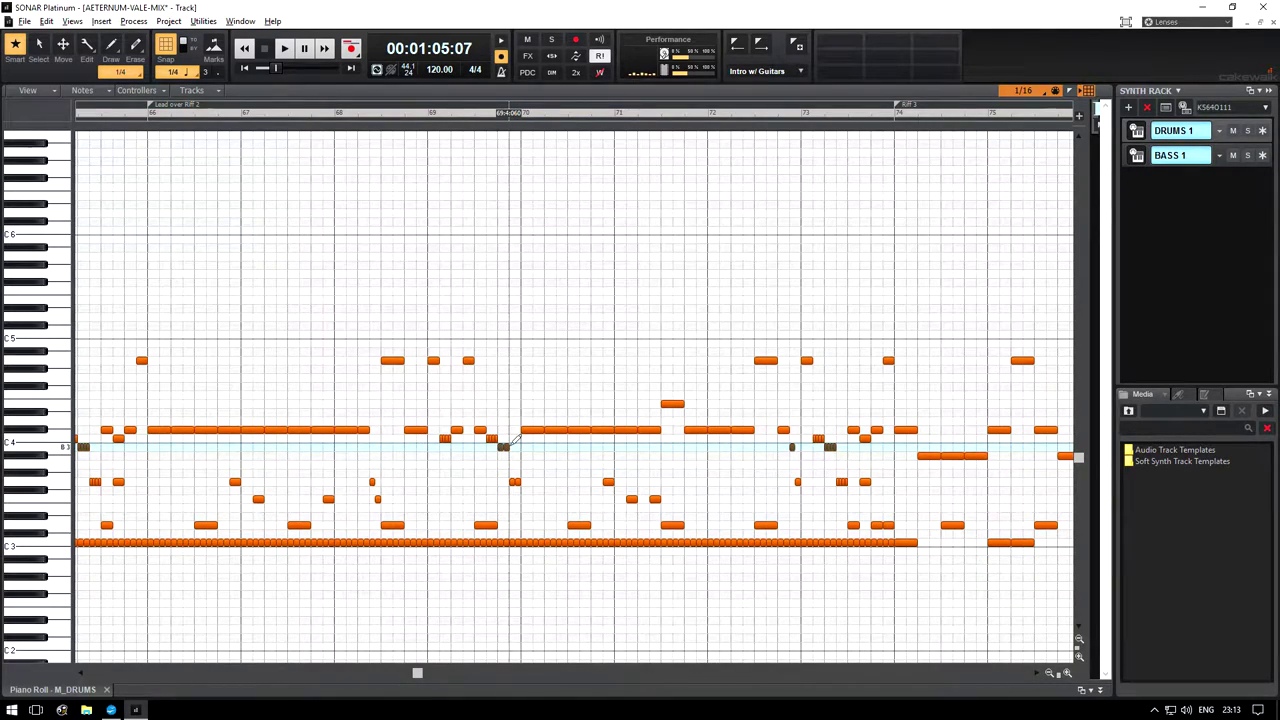
{"action": "left_click_drag", "start_coordinate": [502, 446], "coordinate": [503, 457]}
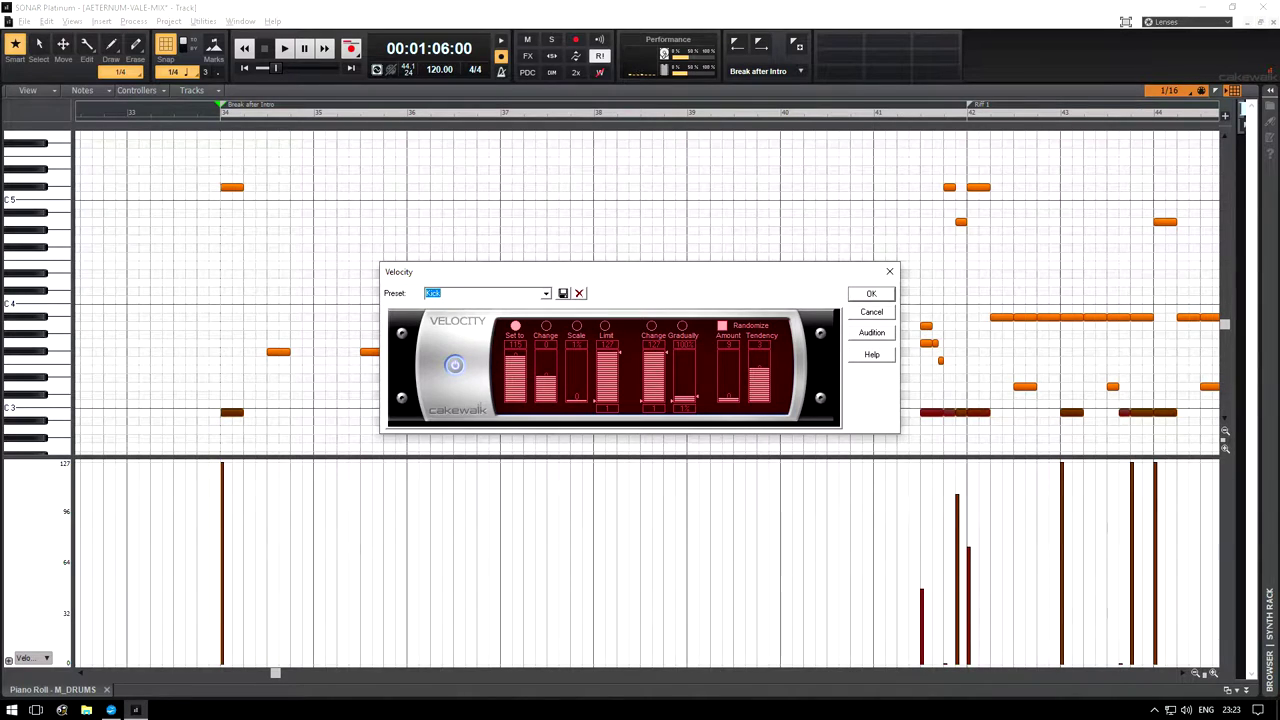
Save the Velocity settings of 115 with randomization as the Kick preset and apply them to the selected kick notes.
{"action": "left_click", "coordinate": [563, 293]}
{"action": "left_click", "coordinate": [640, 385]}
{"action": "left_click", "coordinate": [876, 296]}
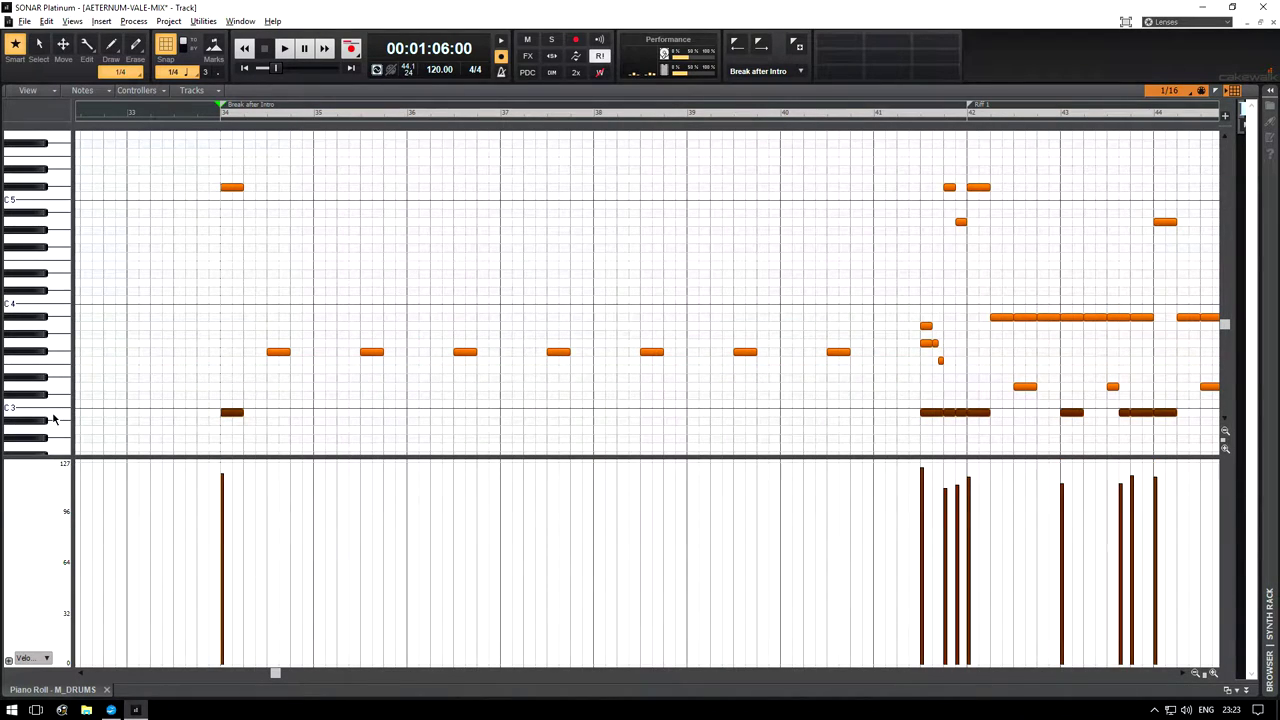
Play the drum part from the start of Riff 2 to check the kick velocities, and stop playback.
{"action": "left_click_drag", "start_coordinate": [274, 674], "coordinate": [408, 674]}
{"action": "left_click", "coordinate": [328, 112]}
{"action": "key", "text": "space"}
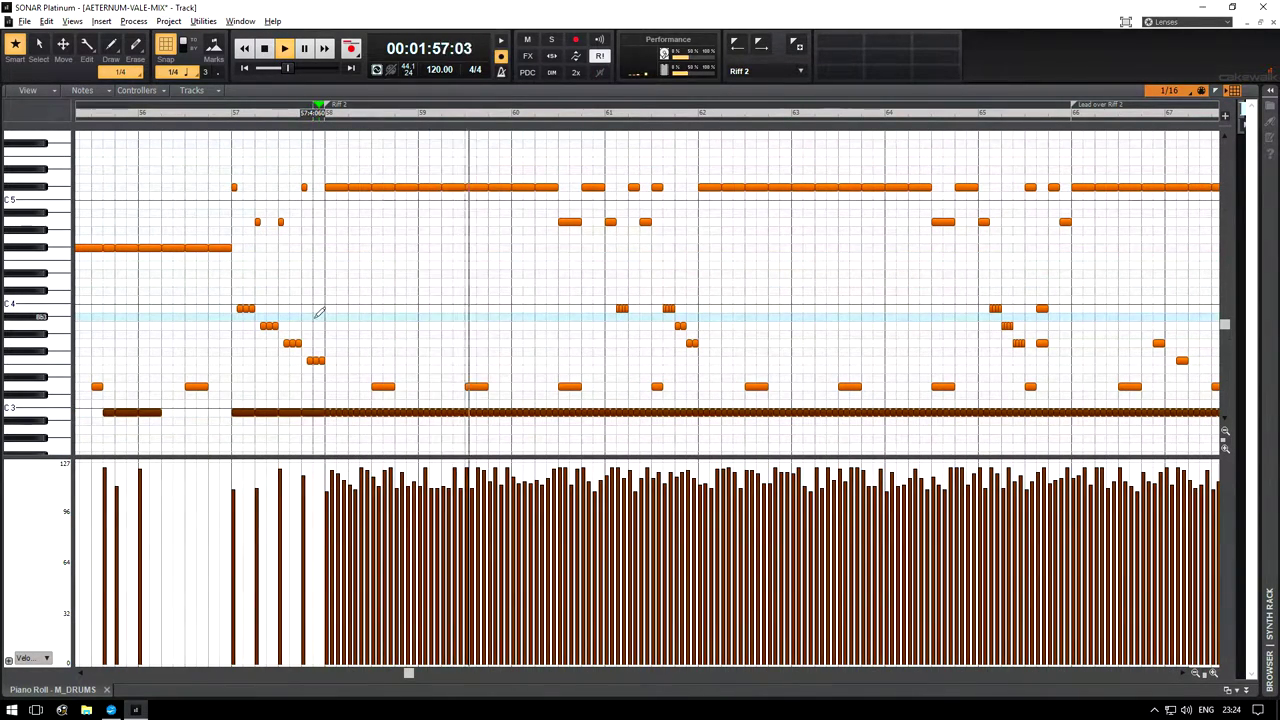
{"action": "left_click", "coordinate": [286, 412]}
{"action": "key", "text": "space"}
Open the Velocity MIDI plug-in for the selected kick notes and load a saved preset.
{"action": "right_click", "coordinate": [218, 411]}
{"action": "mouse_move", "coordinate": [286, 437]}
{"action": "mouse_move", "coordinate": [395, 461]}
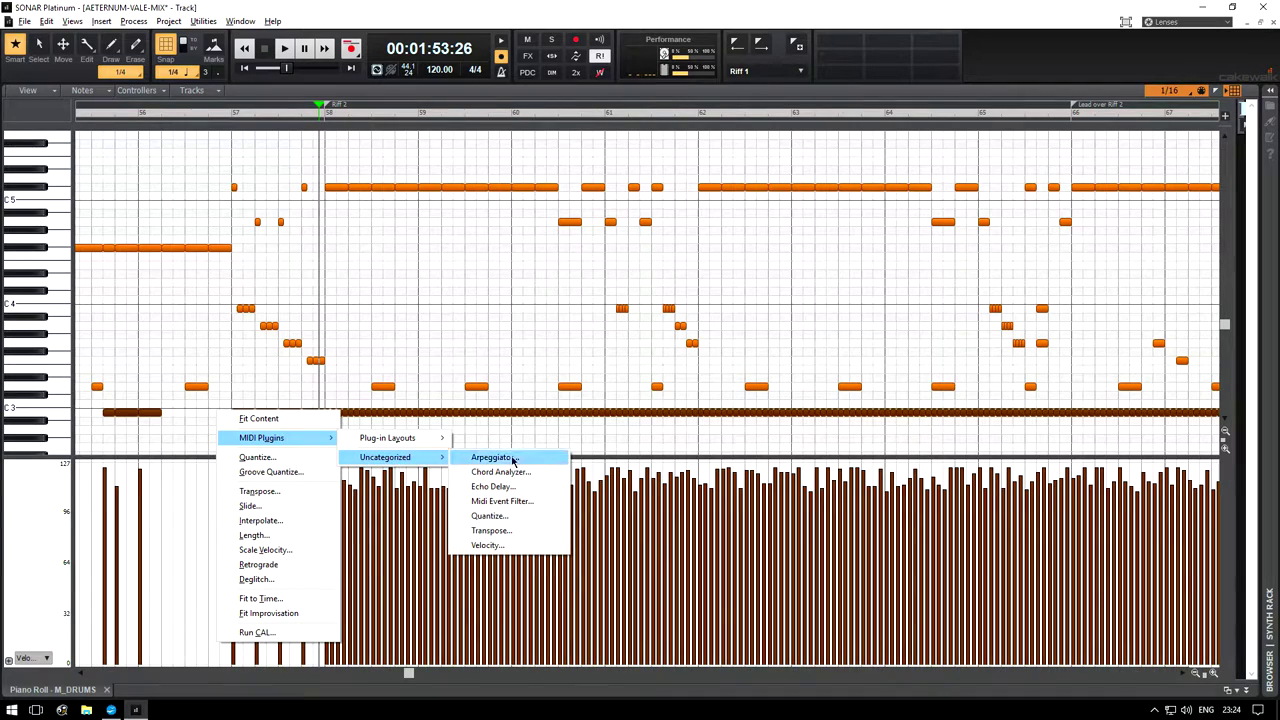
{"action": "left_click", "coordinate": [488, 545]}
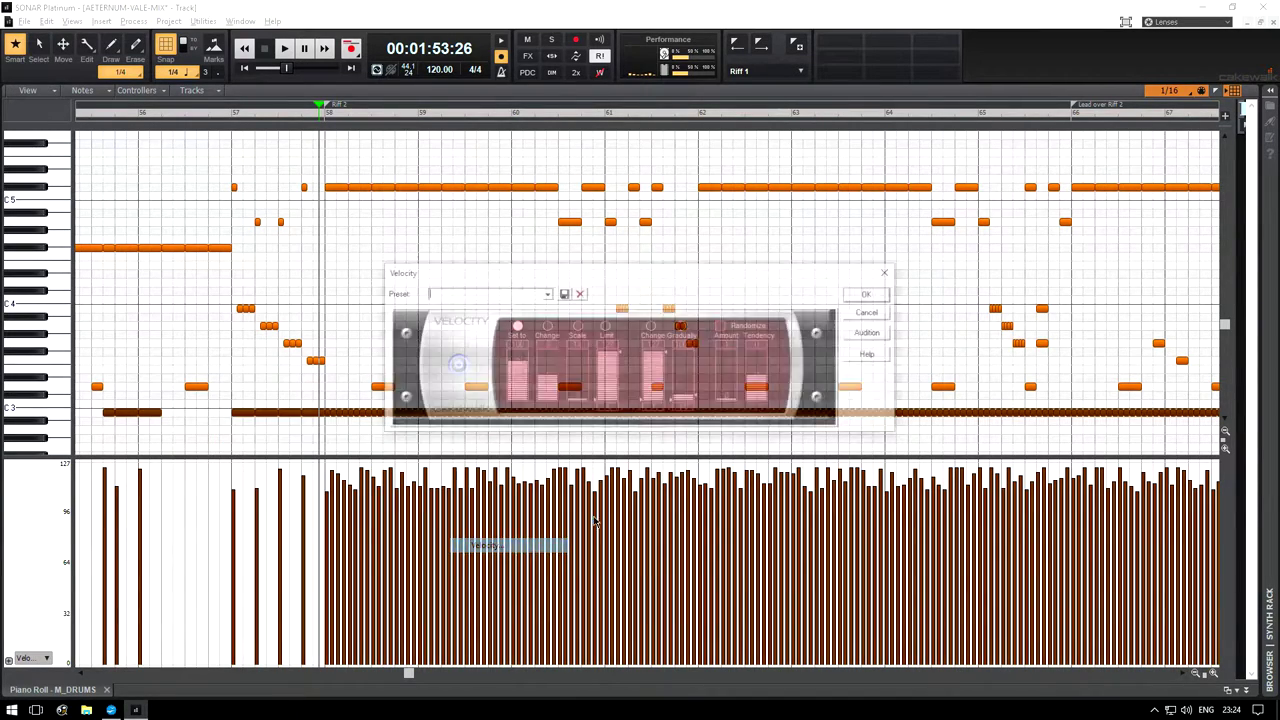
{"action": "left_click", "coordinate": [546, 294]}
{"action": "left_click", "coordinate": [460, 322]}
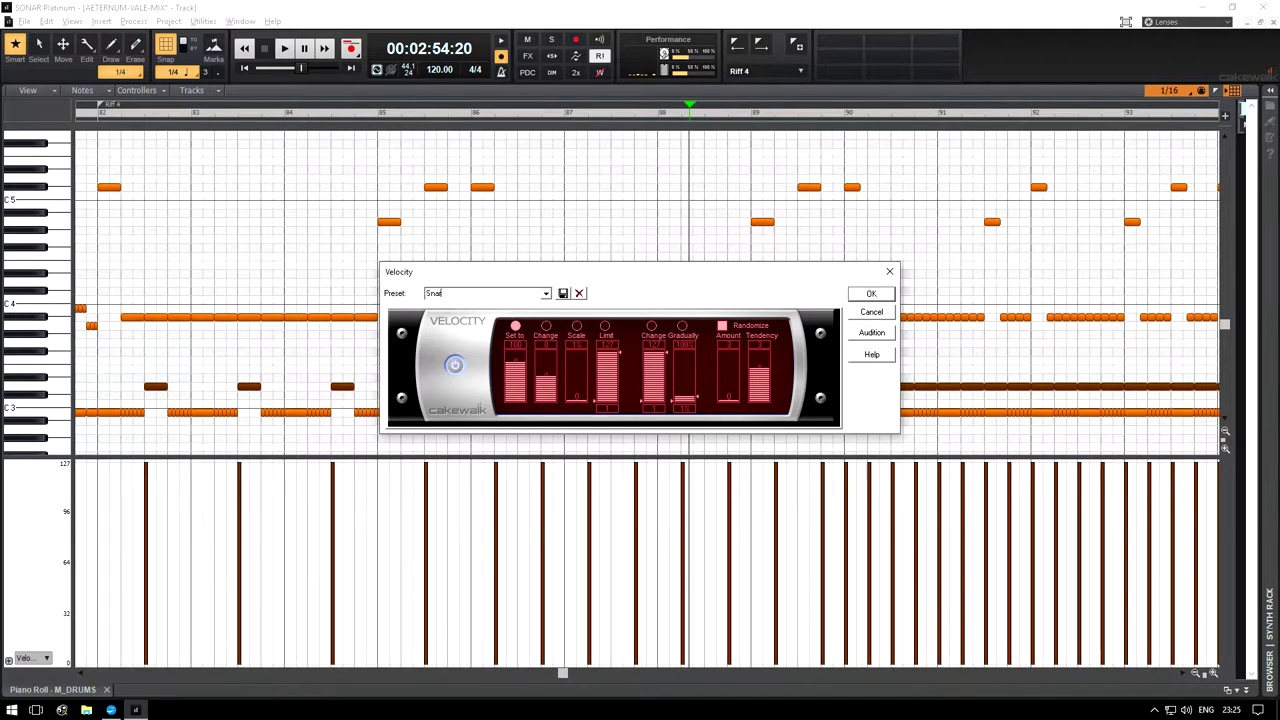
Apply the Velocity settings of 100 with randomization to the selected snare notes and start playback.
{"action": "left_click", "coordinate": [853, 296]}
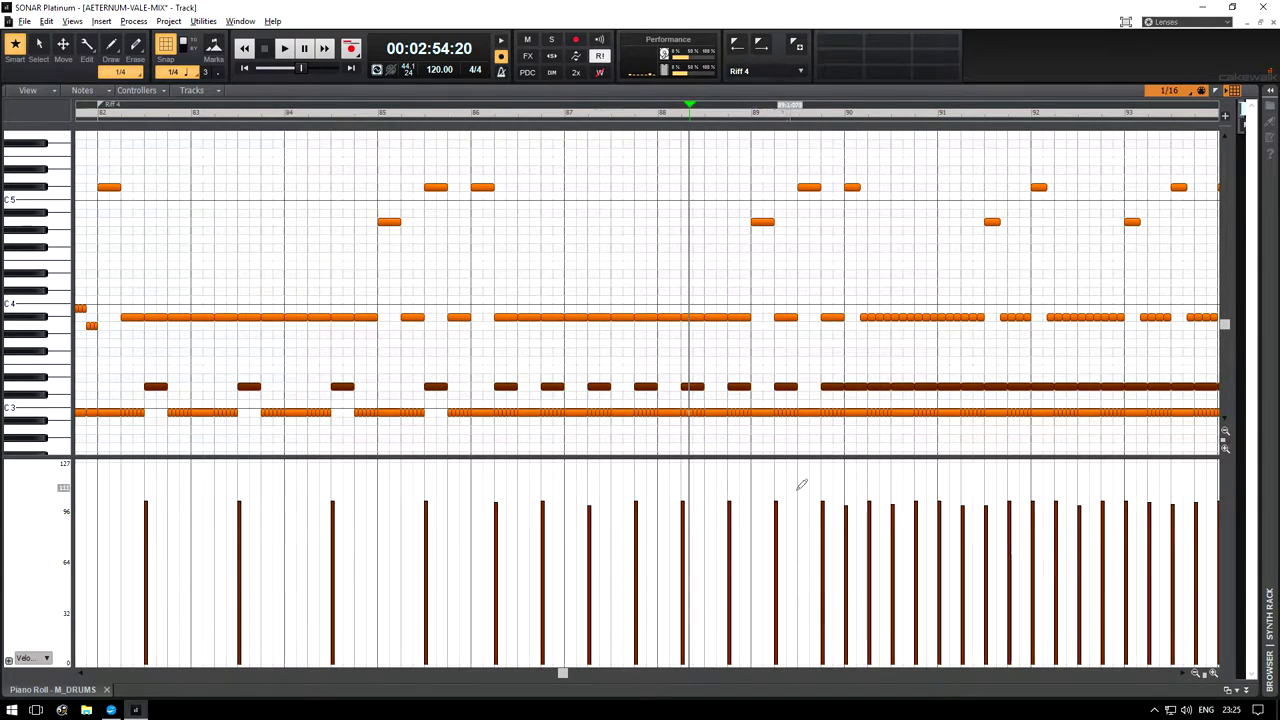
{"action": "left_click_drag", "start_coordinate": [825, 497], "coordinate": [848, 467]}
{"action": "key", "text": "space"}
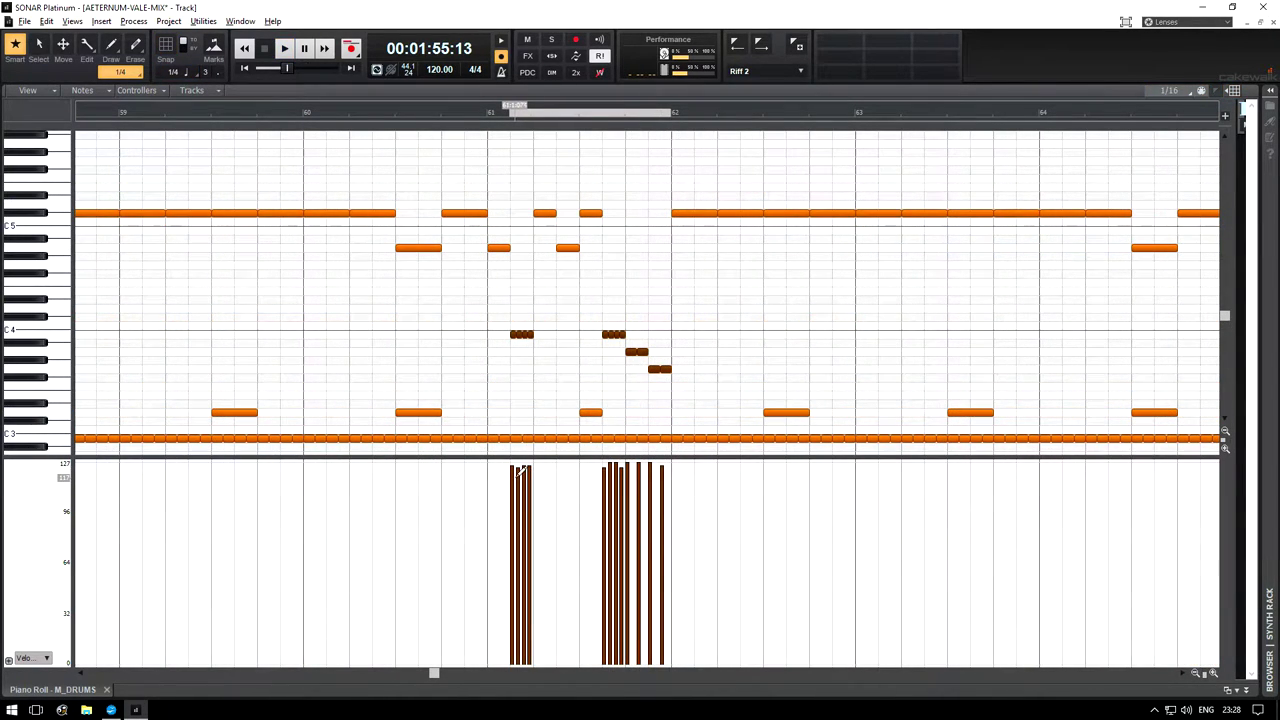
Lower some of the selected tom hits in the measure 61 fill to uneven velocities, and play the fill to check it.
{"action": "left_click_drag", "start_coordinate": [517, 472], "coordinate": [530, 478]}
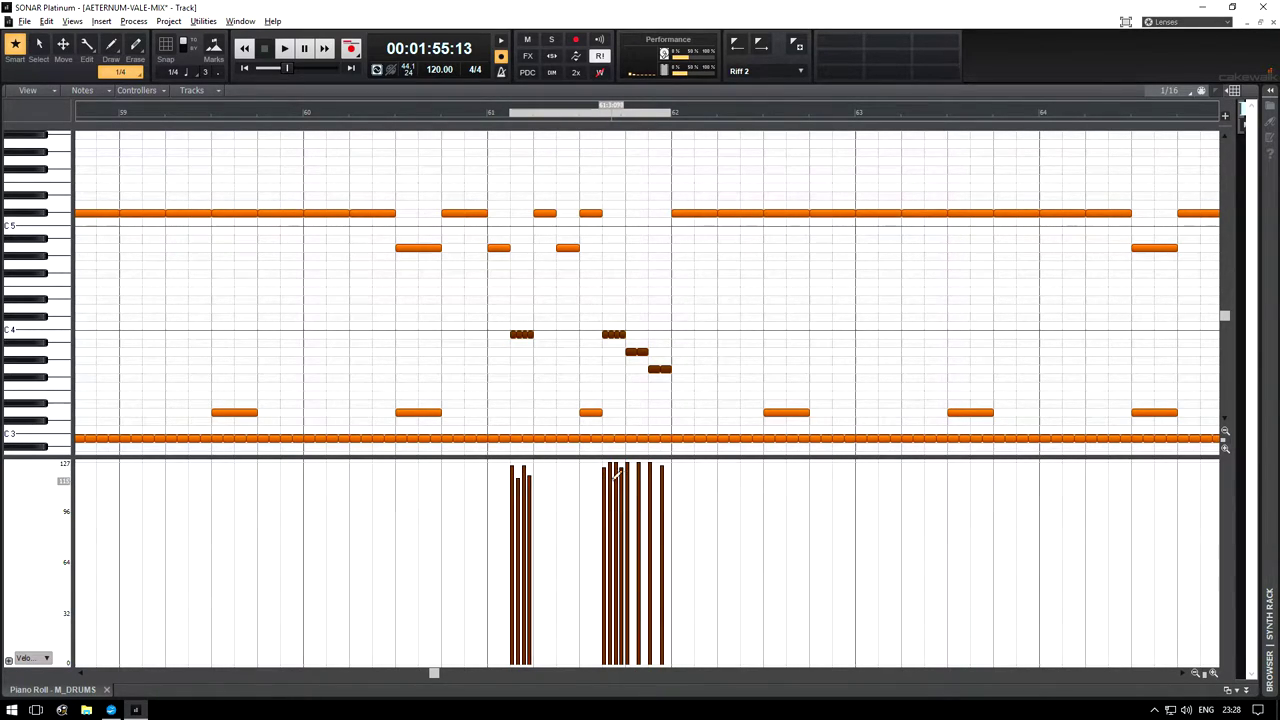
{"action": "mouse_move", "coordinate": [611, 476]}
{"action": "left_mouse_down"}
{"action": "mouse_move", "coordinate": [666, 478]}
{"action": "mouse_move", "coordinate": [662, 490]}
{"action": "left_mouse_up"}
{"action": "key", "text": "space"}
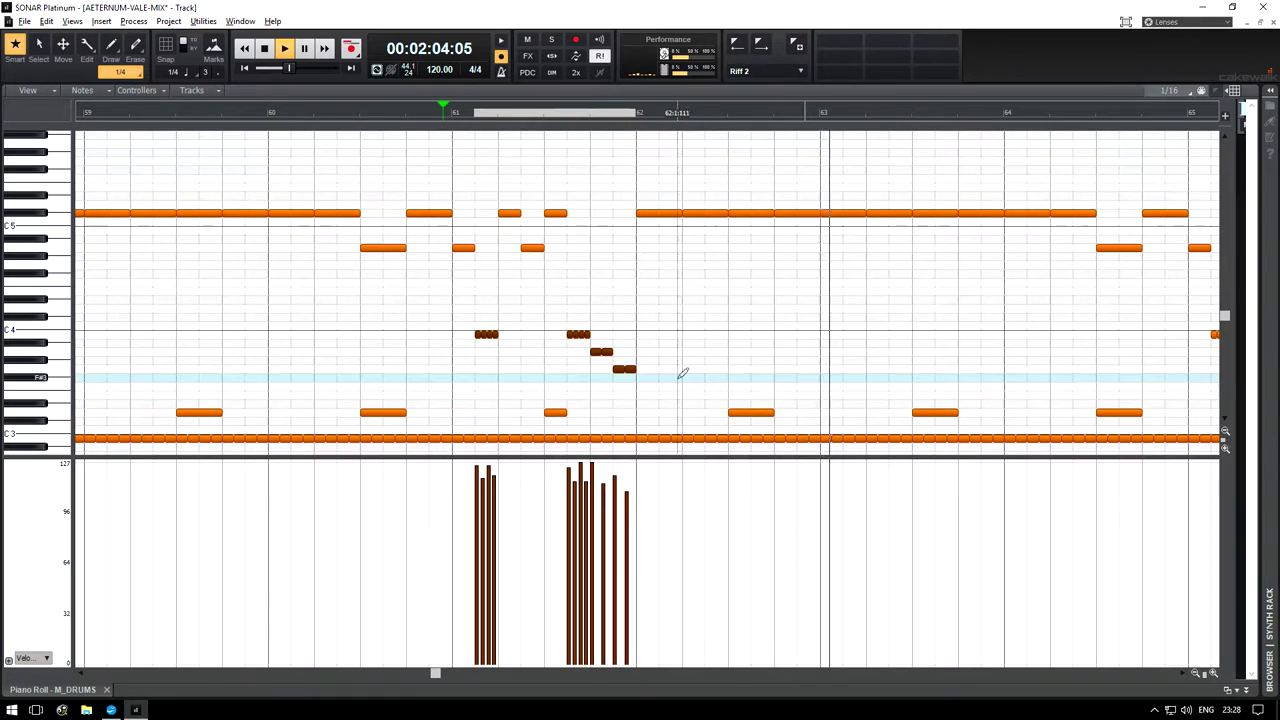
{"action": "key", "text": "space"}
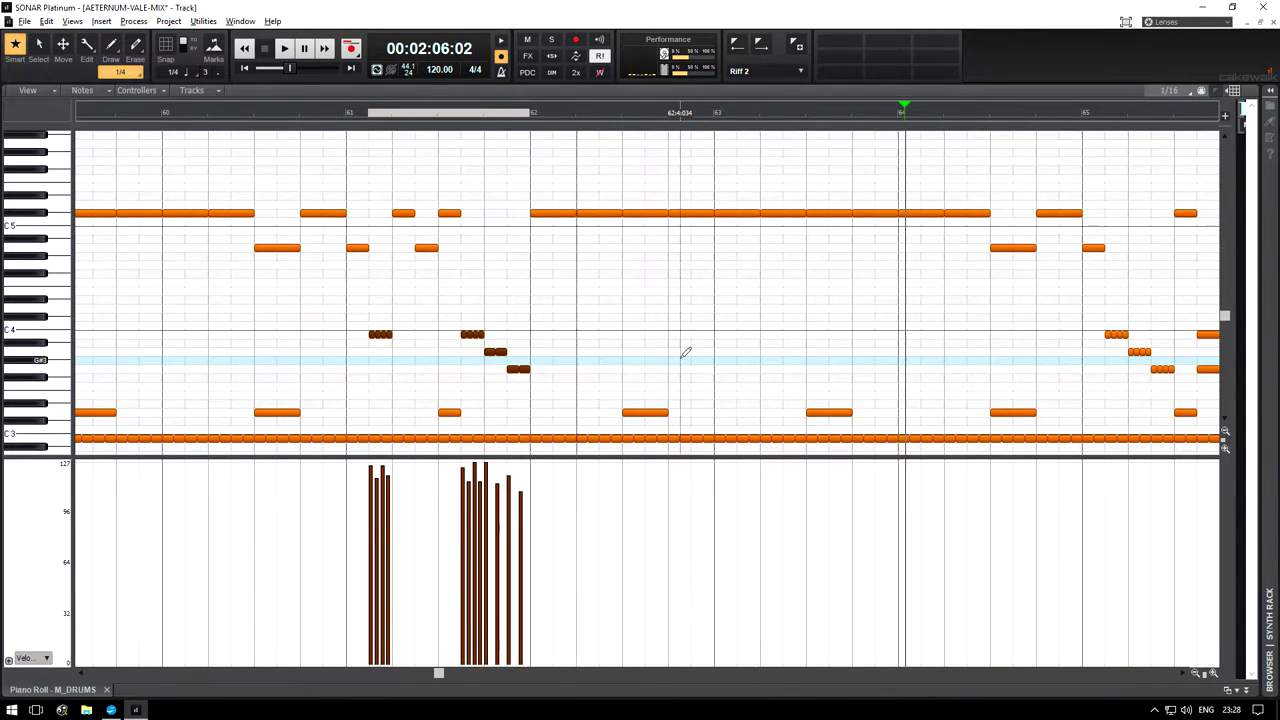
Play the measure 65 tom fill leading into Lead over Riff 2 to check how its hits sound.
{"action": "scroll", "coordinate": [686, 352], "scroll_direction": "right", "scroll_amount": 5}
{"action": "left_click", "coordinate": [707, 370]}
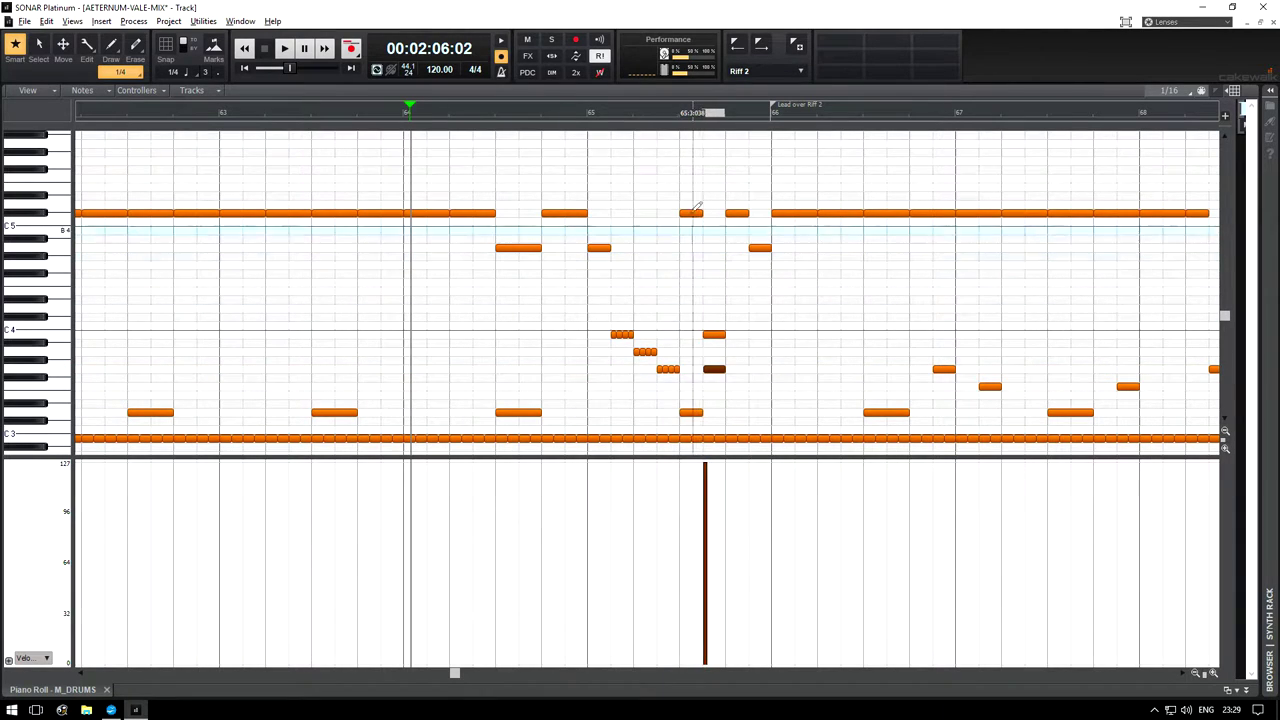
{"action": "left_click", "coordinate": [664, 112]}
{"action": "key", "text": "space"}
{"action": "key", "text": "space"}
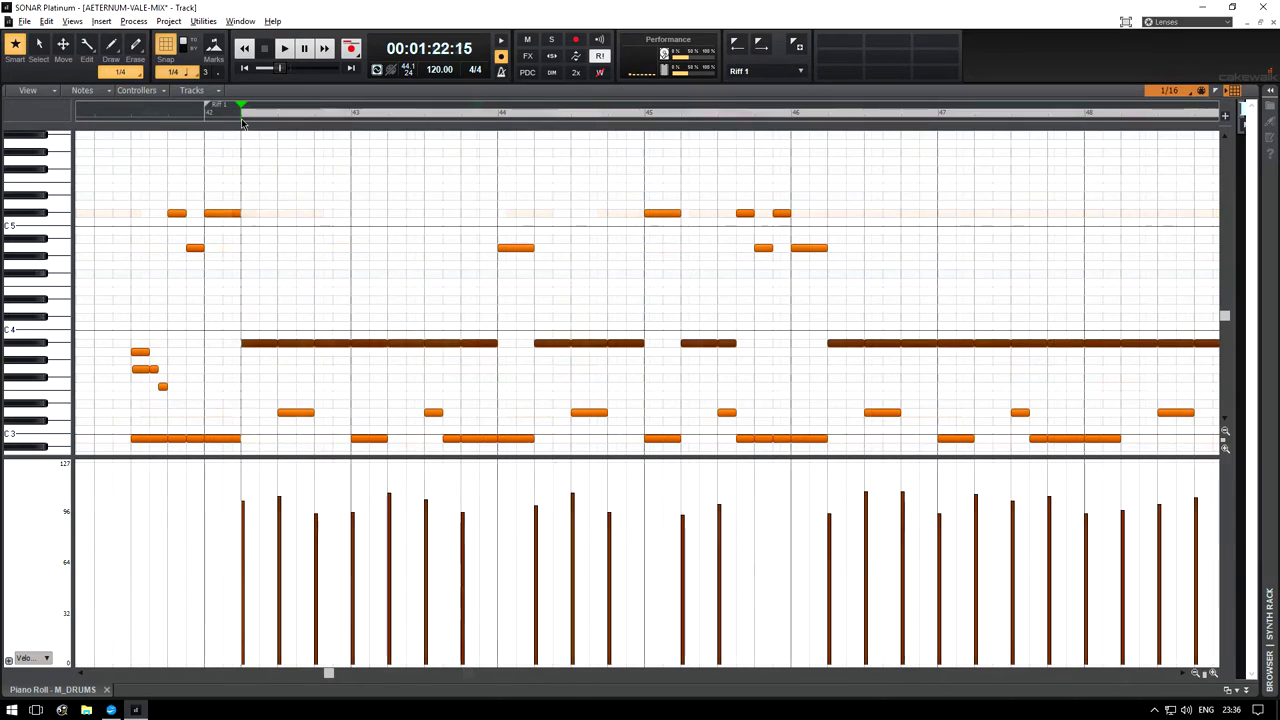
Raise the velocities of the A#3 cymbal notes that coincide with snare hits in Riff 1, and play the section.
{"action": "key", "text": "space"}
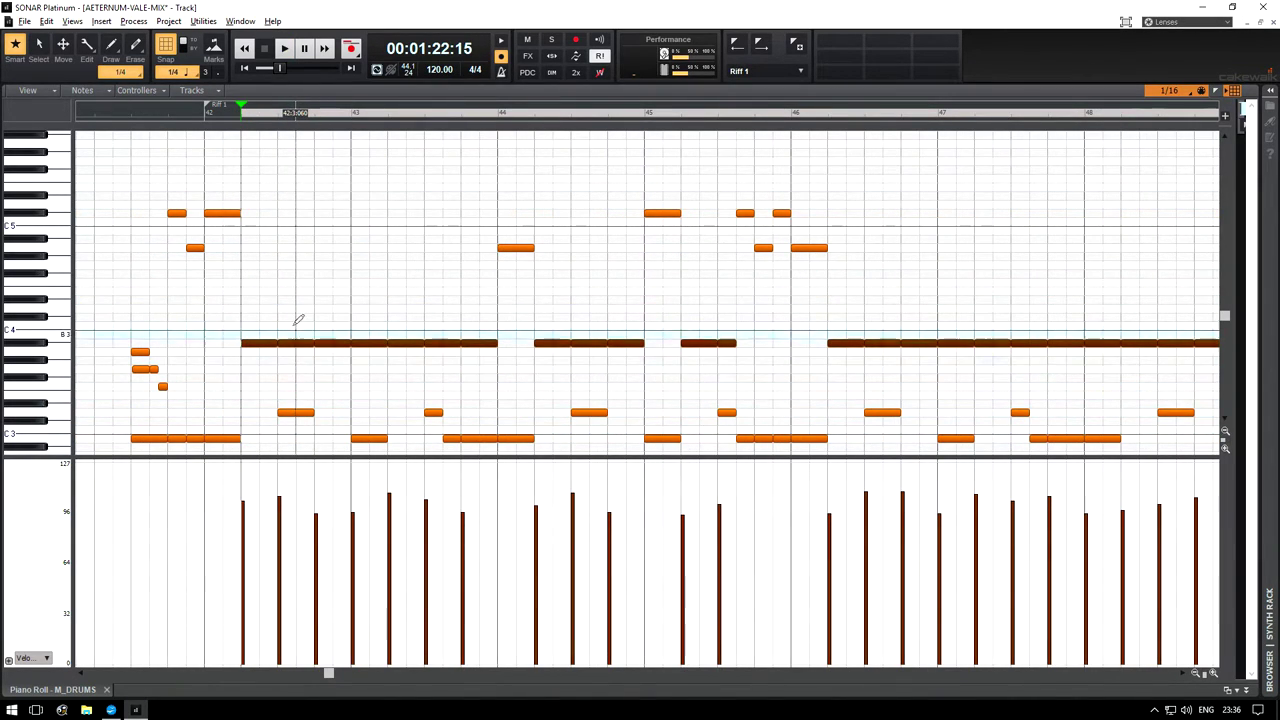
{"action": "left_click", "coordinate": [300, 343]}
{"action": "left_click", "coordinate": [442, 343], "text": "ctrl"}
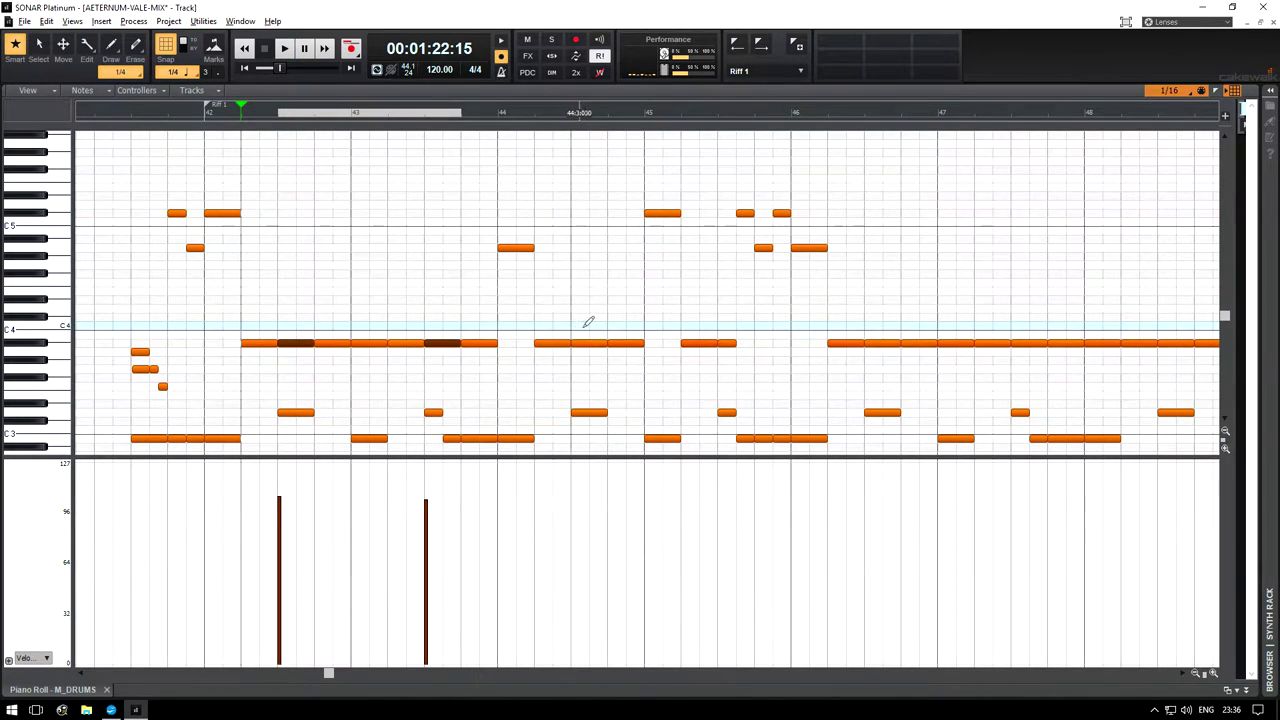
{"action": "left_click", "coordinate": [588, 343], "text": "ctrl"}
{"action": "left_click", "coordinate": [727, 343], "text": "ctrl"}
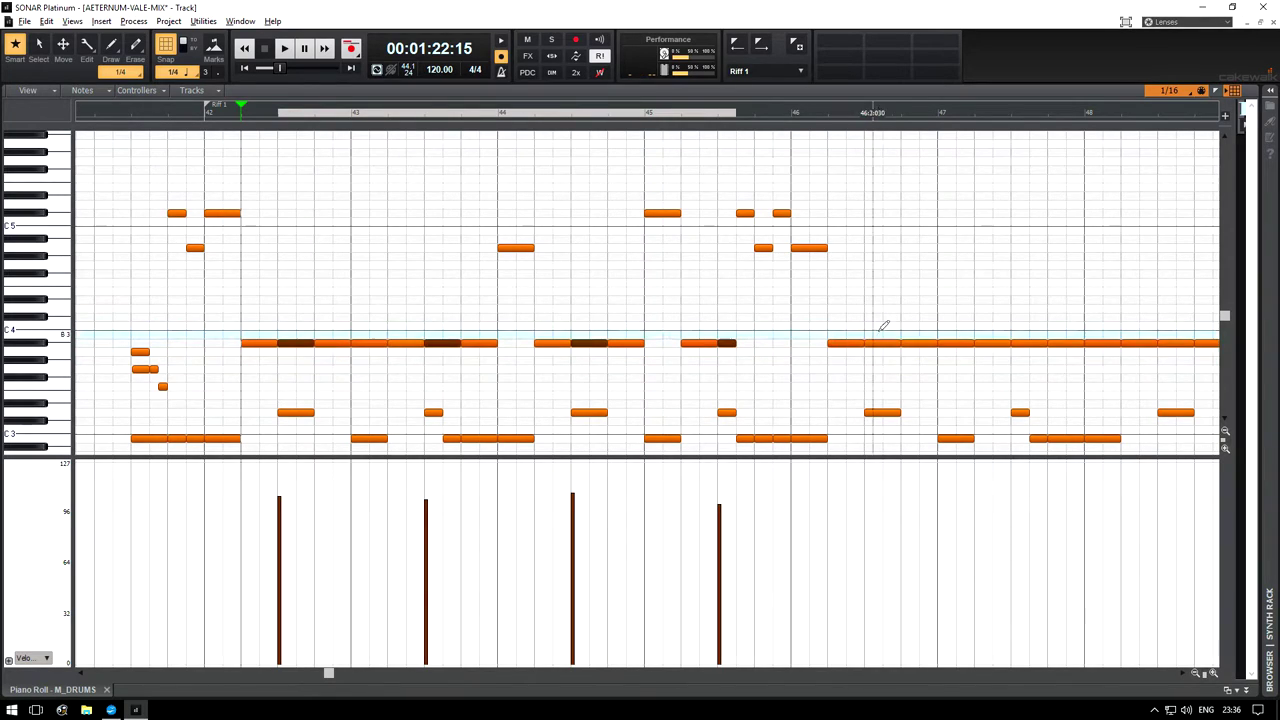
{"action": "left_click", "coordinate": [882, 343], "text": "ctrl"}
{"action": "left_click", "coordinate": [1030, 343], "text": "ctrl"}
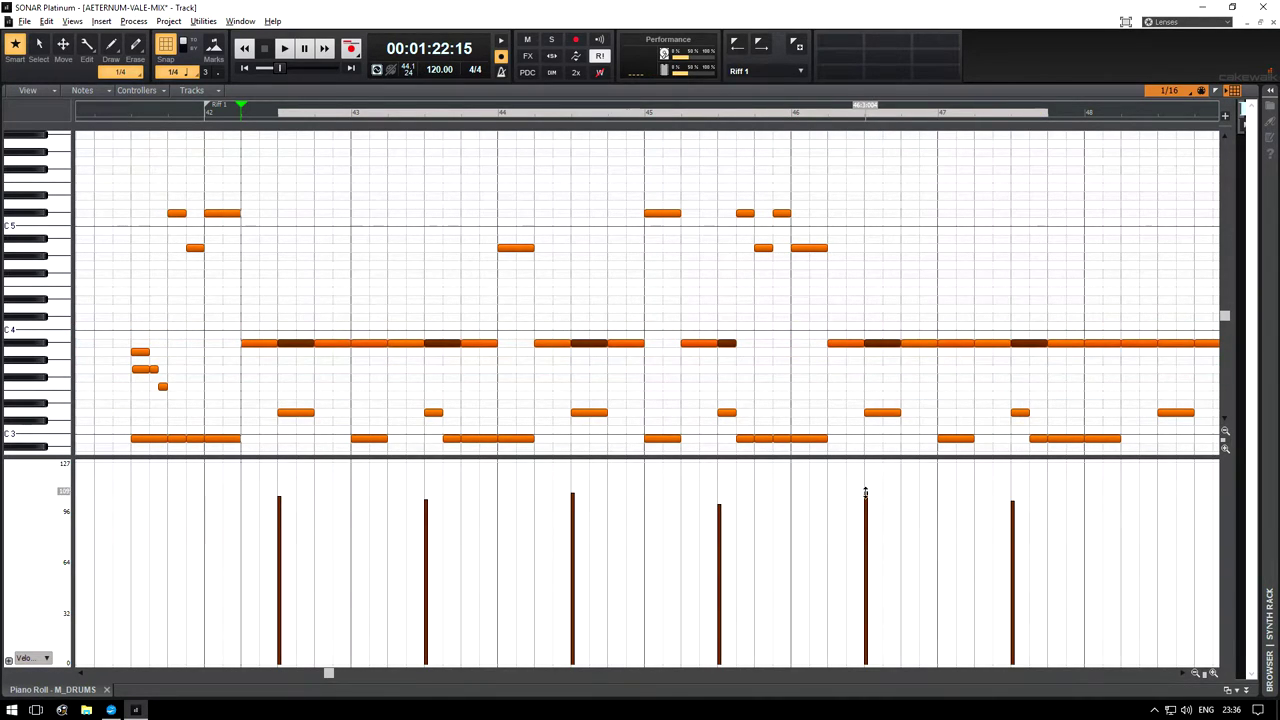
{"action": "left_click_drag", "start_coordinate": [866, 492], "coordinate": [866, 476]}
{"action": "key", "text": "space"}
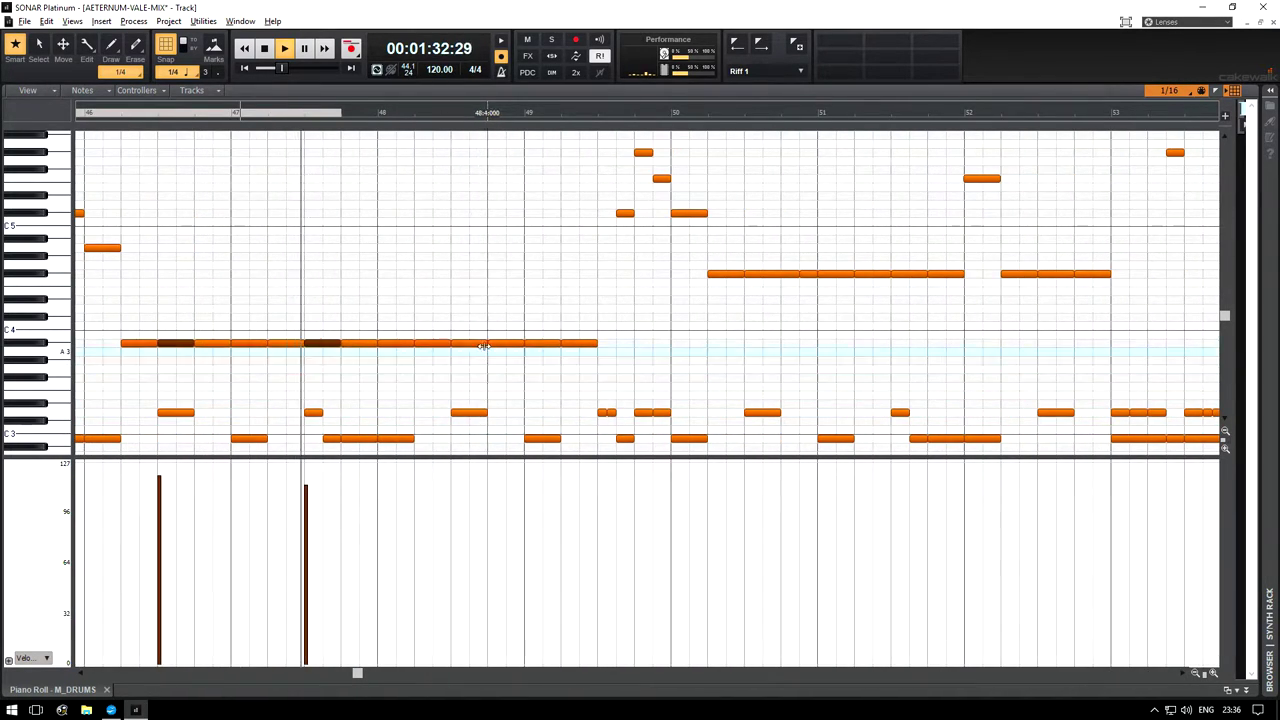
{"action": "left_click_drag", "start_coordinate": [455, 505], "coordinate": [455, 487]}
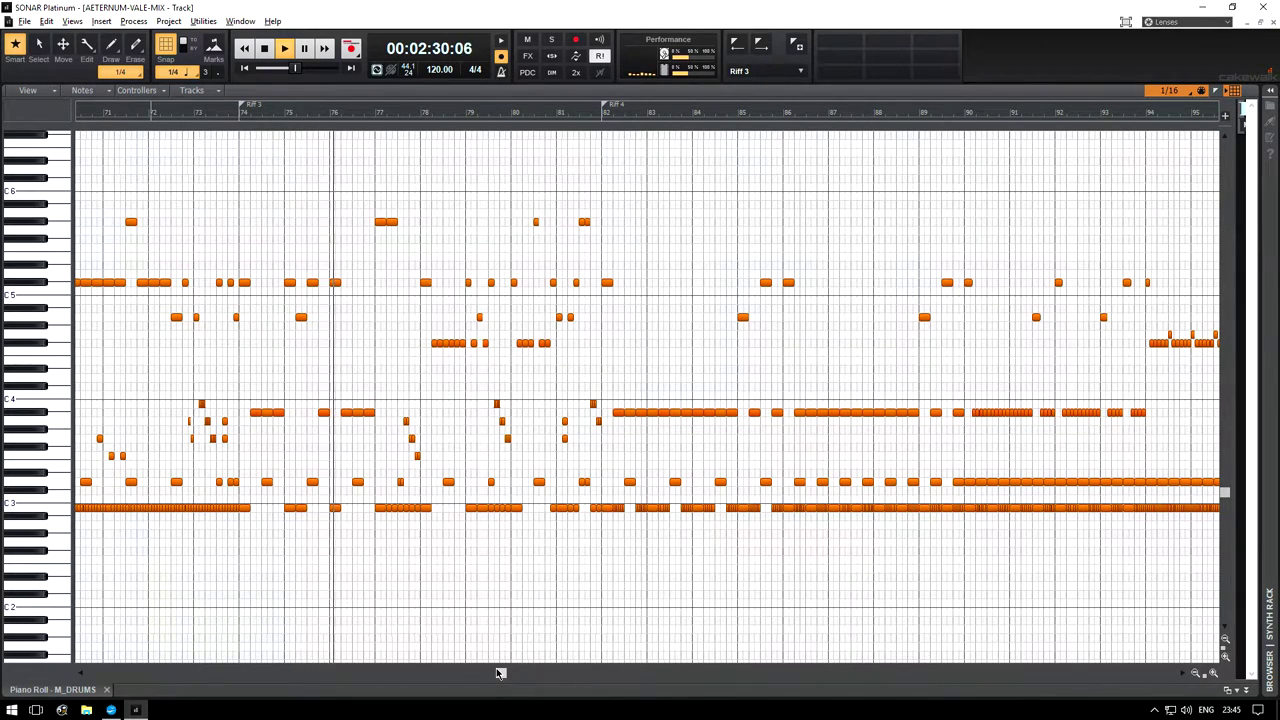
Follow the drum notes through Riff 3 and Riff 4 during playback.
{"action": "left_click_drag", "start_coordinate": [500, 672], "coordinate": [534, 674]}
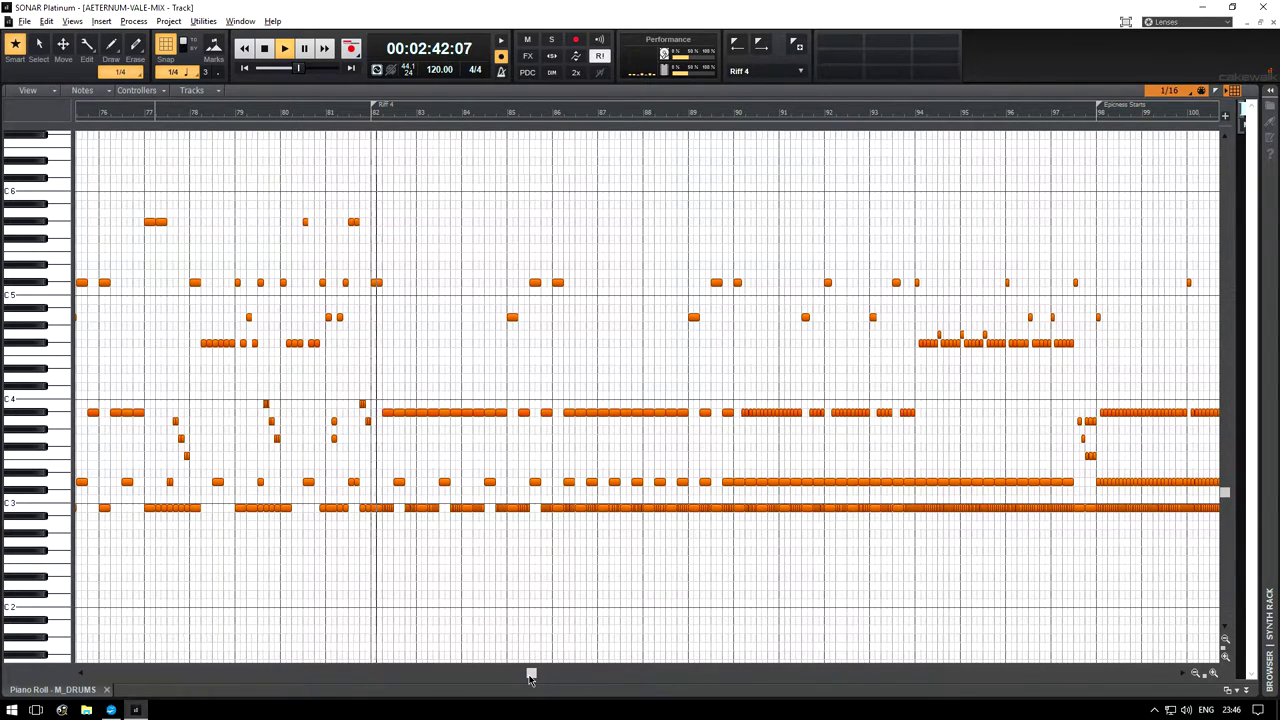
{"action": "left_click_drag", "start_coordinate": [531, 677], "coordinate": [555, 677]}
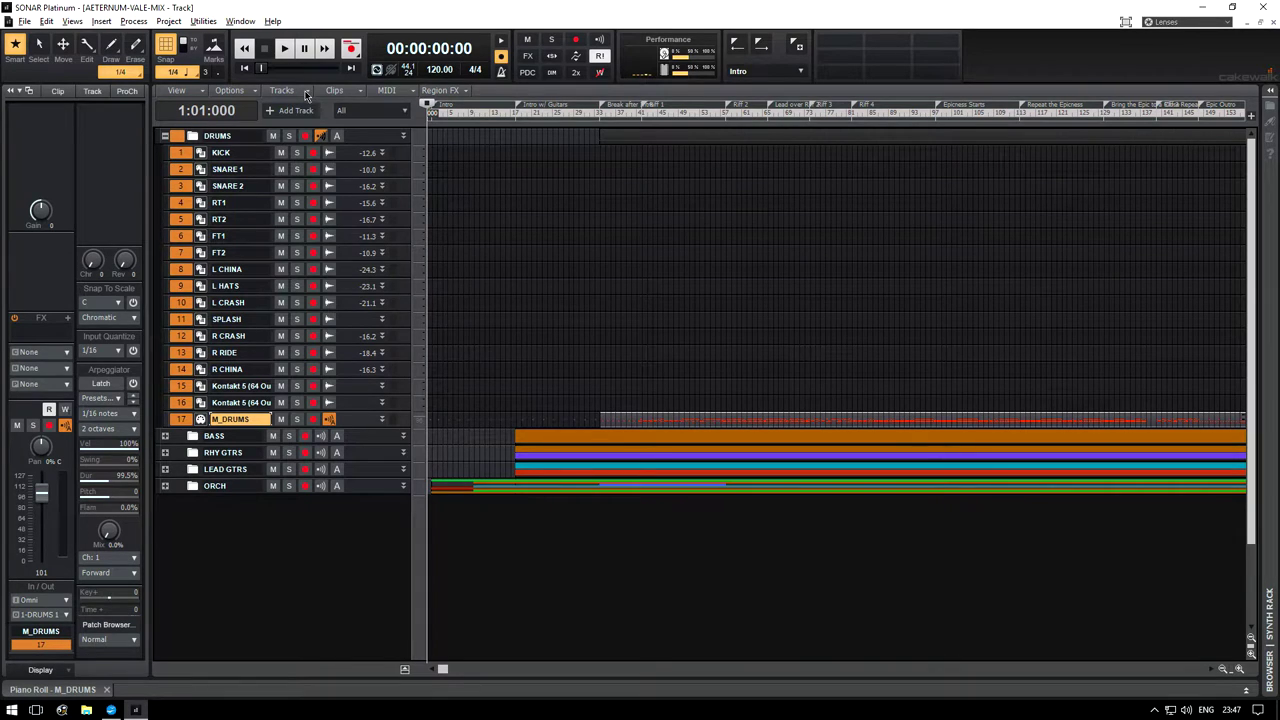
Bounce the drum synth tracks to new audio tracks with Tracks as source category and Mono channel format, changing the dithering option.
{"action": "left_click", "coordinate": [307, 92]}
{"action": "left_click", "coordinate": [322, 138]}
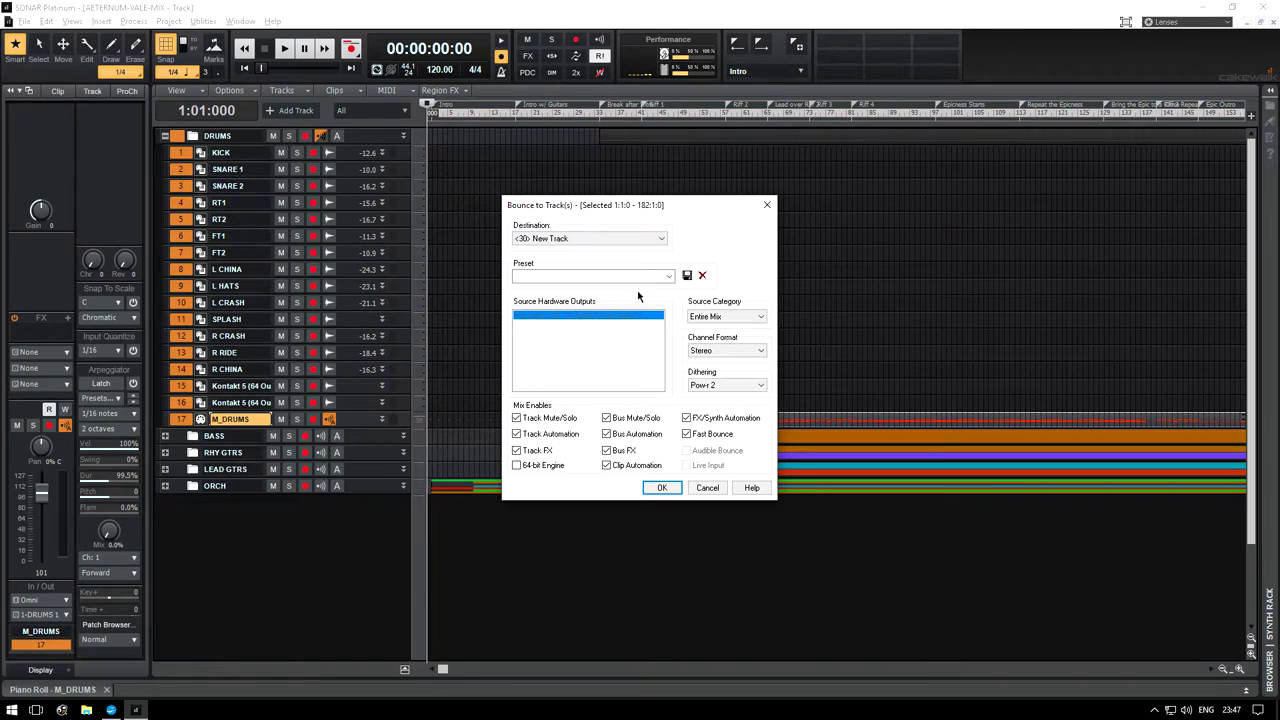
{"action": "left_click", "coordinate": [741, 318]}
{"action": "left_click", "coordinate": [702, 329]}
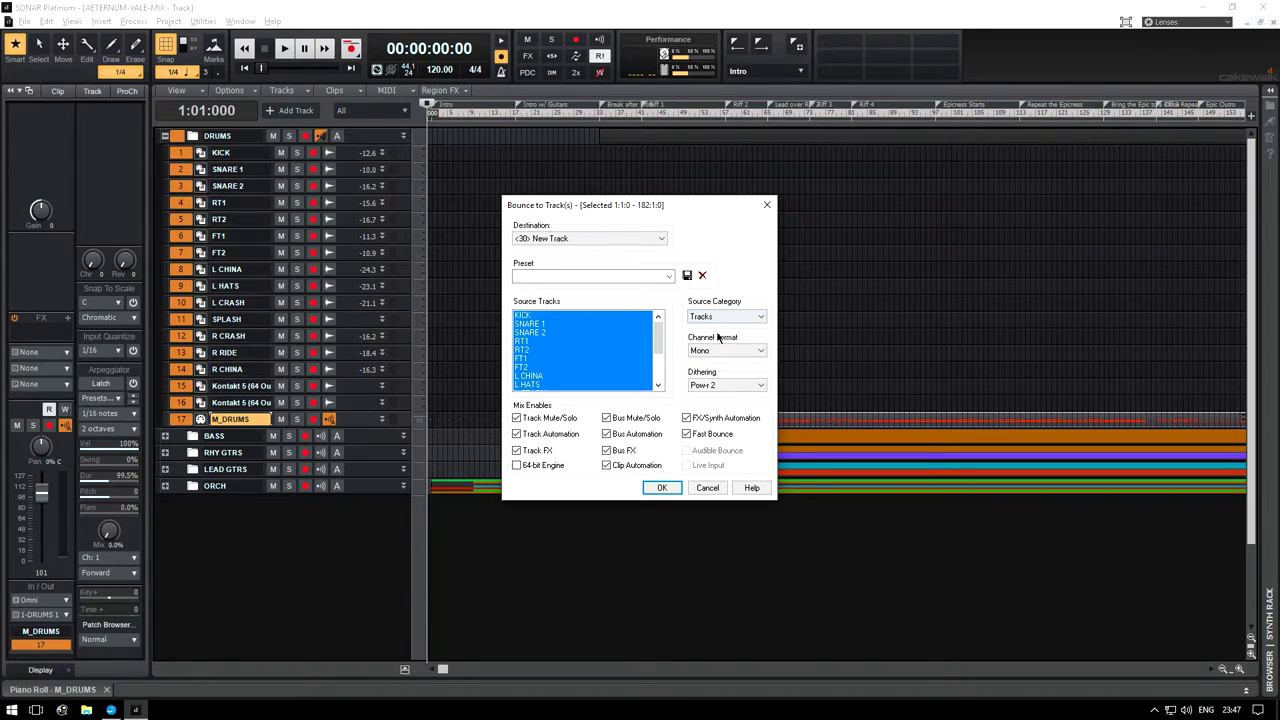
{"action": "left_click", "coordinate": [724, 385]}
{"action": "left_click", "coordinate": [729, 398]}
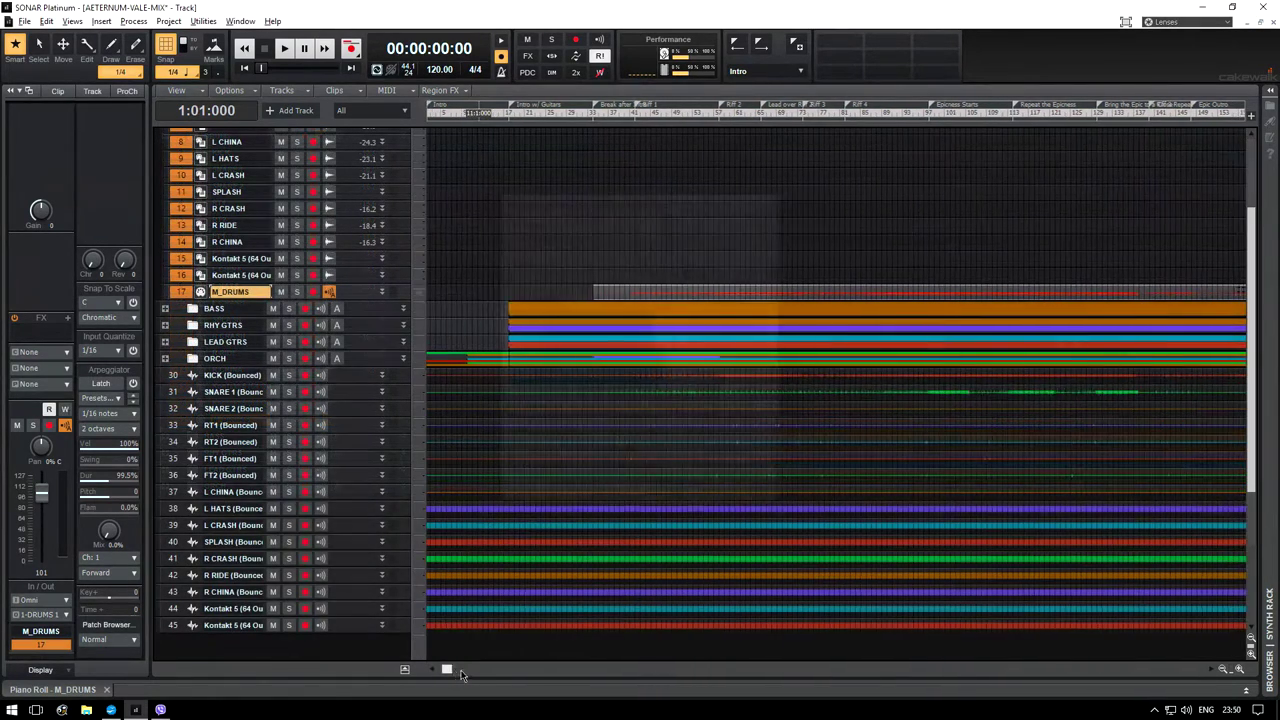
Select all the bounced drum clips and move them onto the original drum tracks, starting at KICK.
{"action": "left_click_drag", "start_coordinate": [650, 670], "coordinate": [403, 669]}
{"action": "scroll", "coordinate": [464, 608], "scroll_direction": "up", "scroll_amount": 3}
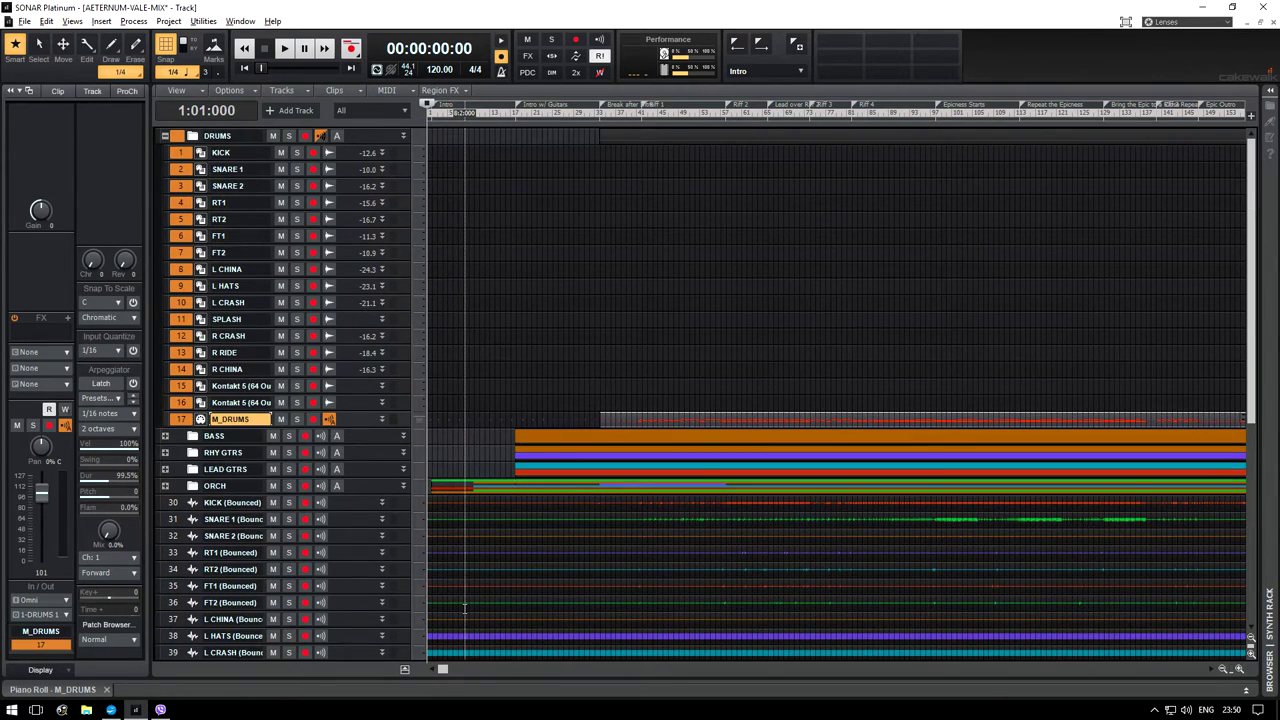
{"action": "scroll", "coordinate": [450, 605], "scroll_direction": "down", "scroll_amount": 5}
{"action": "left_click_drag", "start_coordinate": [448, 603], "coordinate": [400, 304]}
{"action": "scroll", "coordinate": [432, 504], "scroll_direction": "up", "scroll_amount": 5}
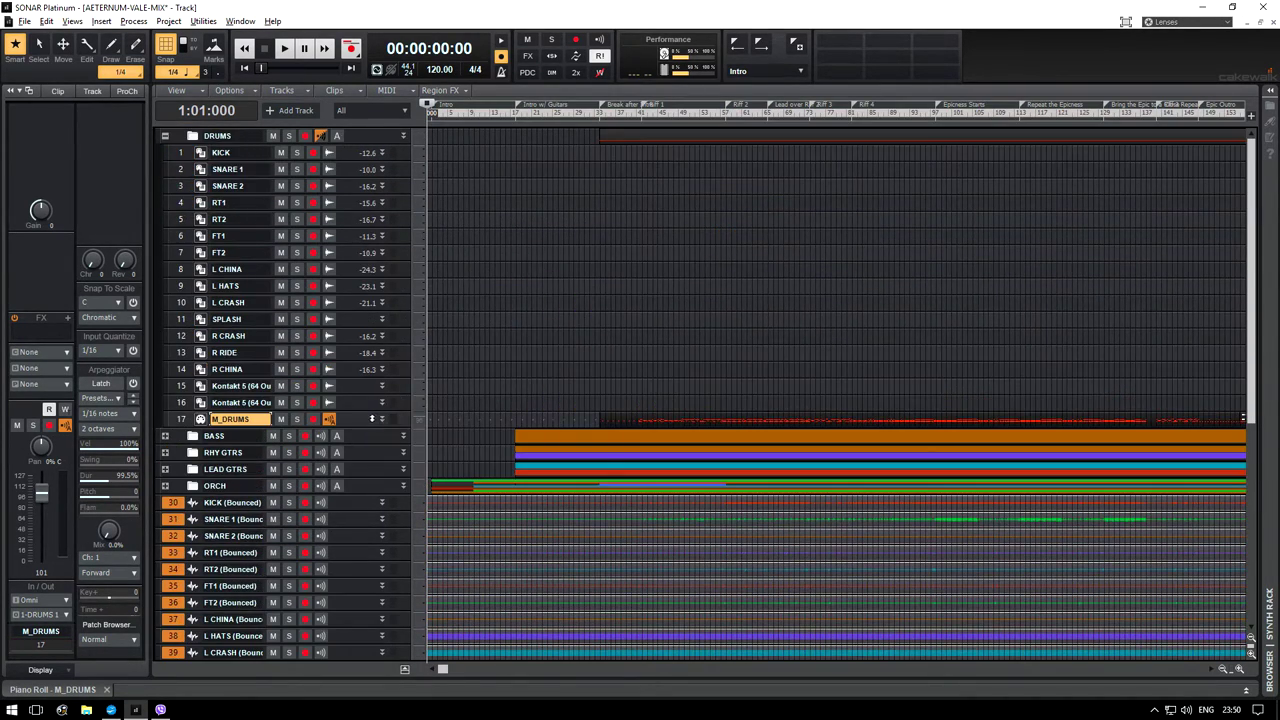
{"action": "left_click_drag", "start_coordinate": [424, 286], "coordinate": [431, 155]}
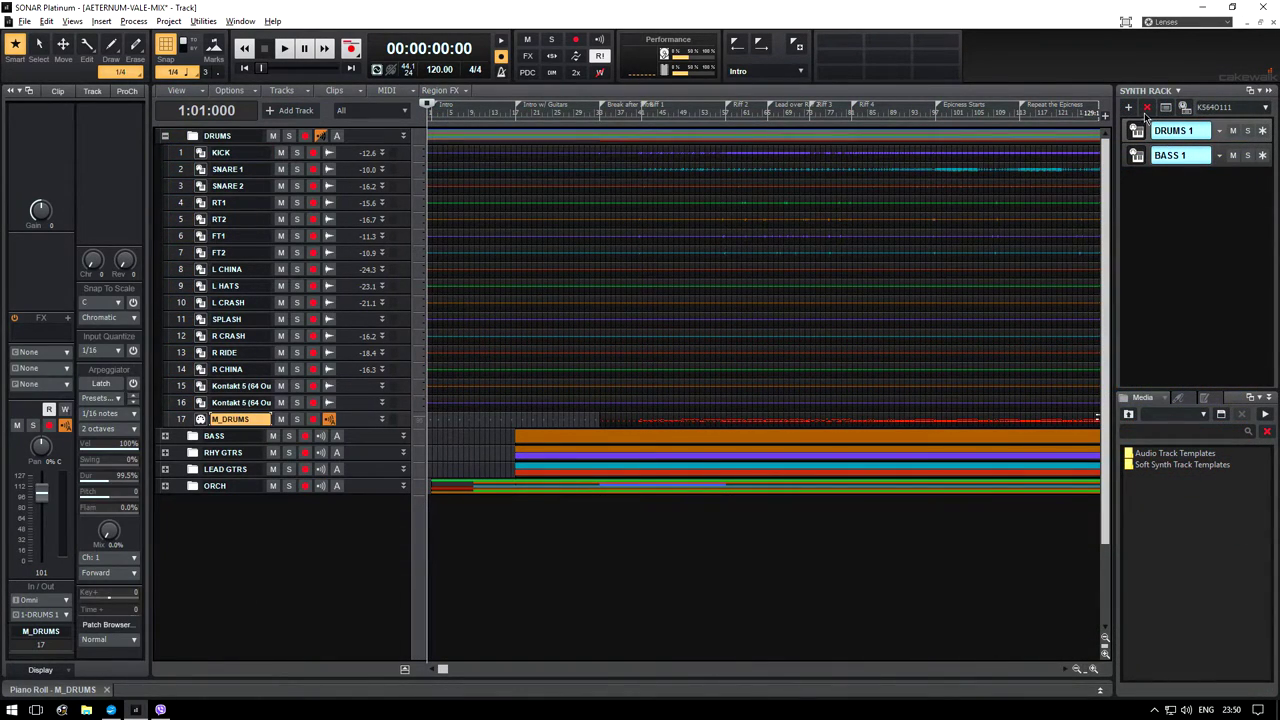
Delete the DRUMS 1 soft synth from the project while keeping its associated tracks.
{"action": "left_click", "coordinate": [1147, 108]}
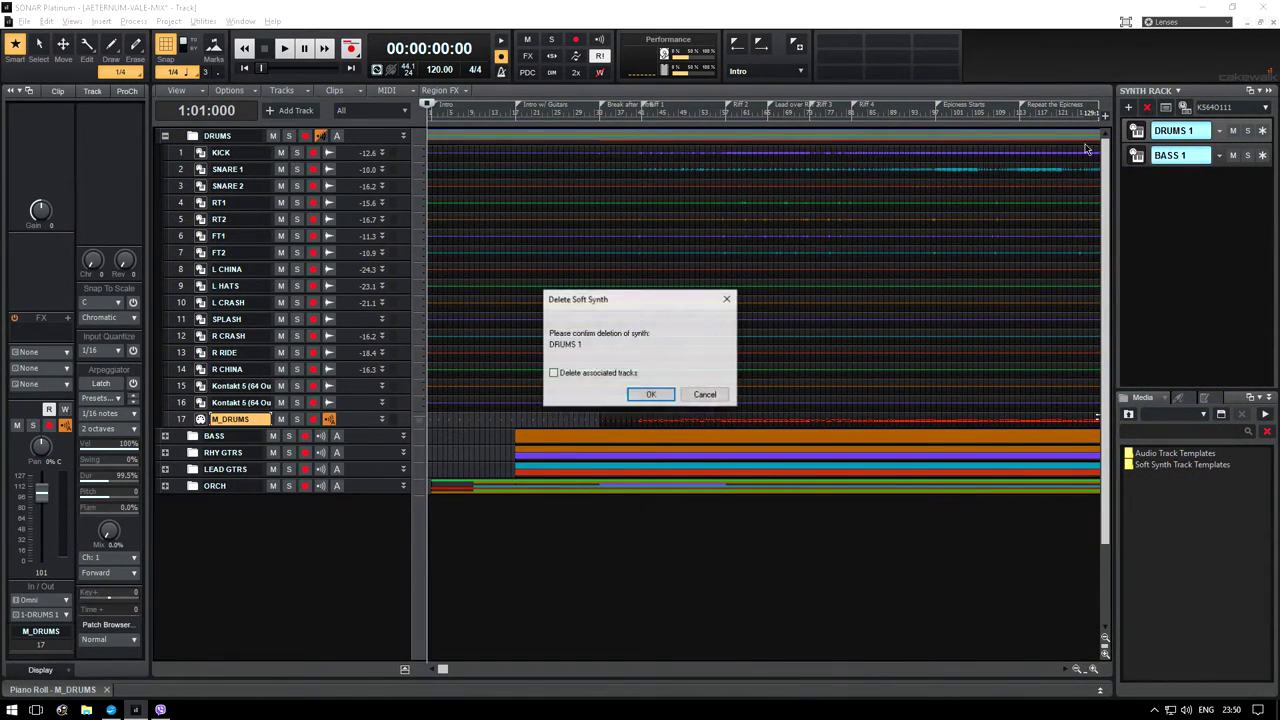
{"action": "left_click", "coordinate": [651, 396]}
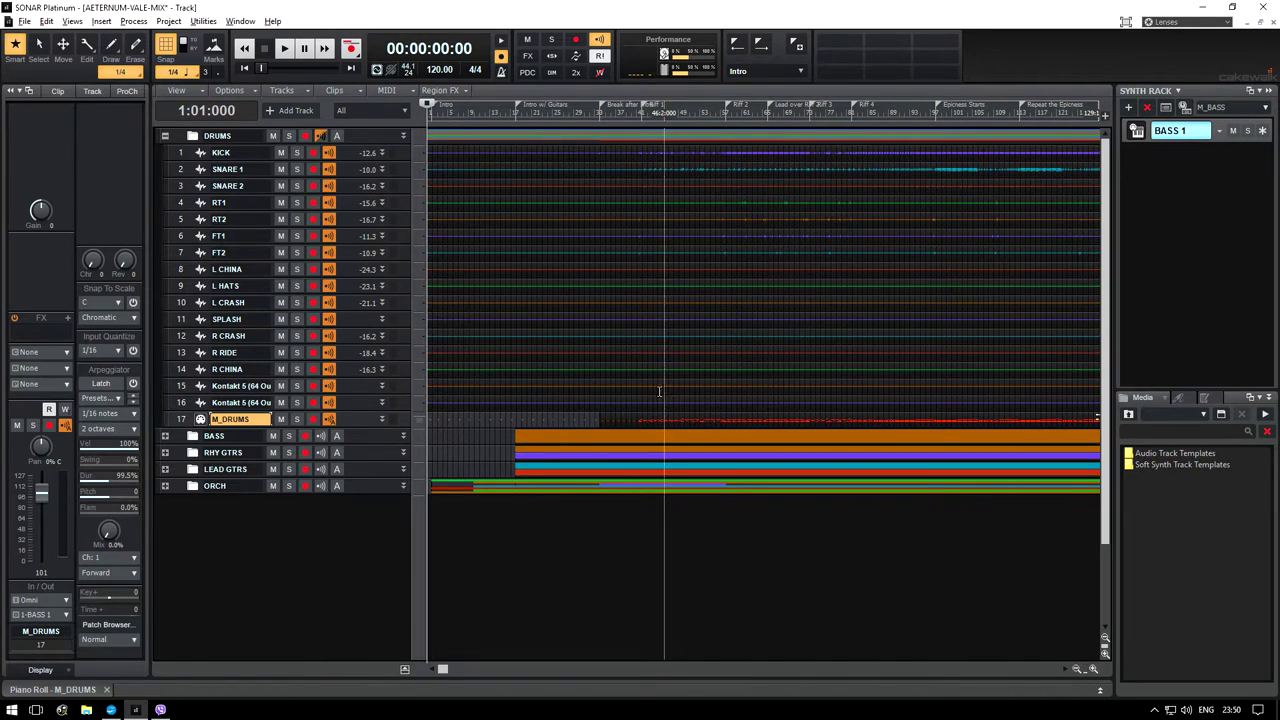
Remove the M_DRUMS MIDI track from the DRUMS folder and move it to a separate track folder.
{"action": "left_click", "coordinate": [184, 421]}
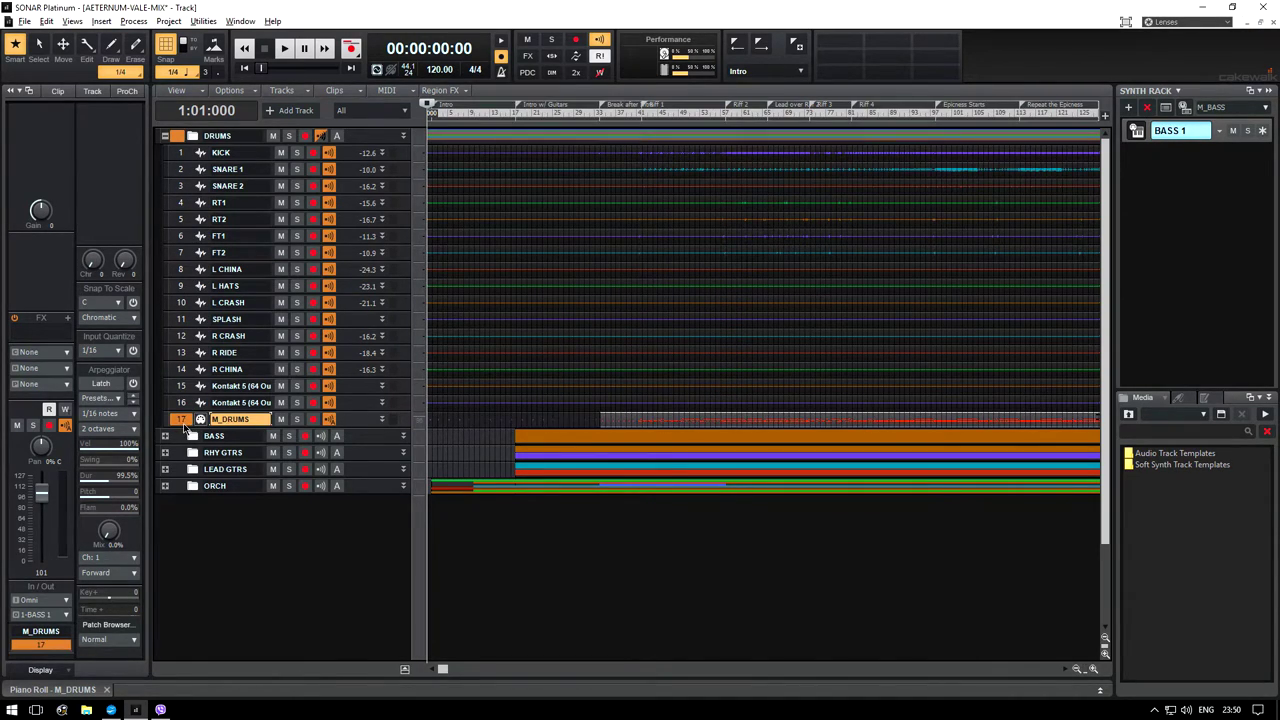
{"action": "right_click", "coordinate": [184, 424]}
{"action": "left_click", "coordinate": [235, 186]}
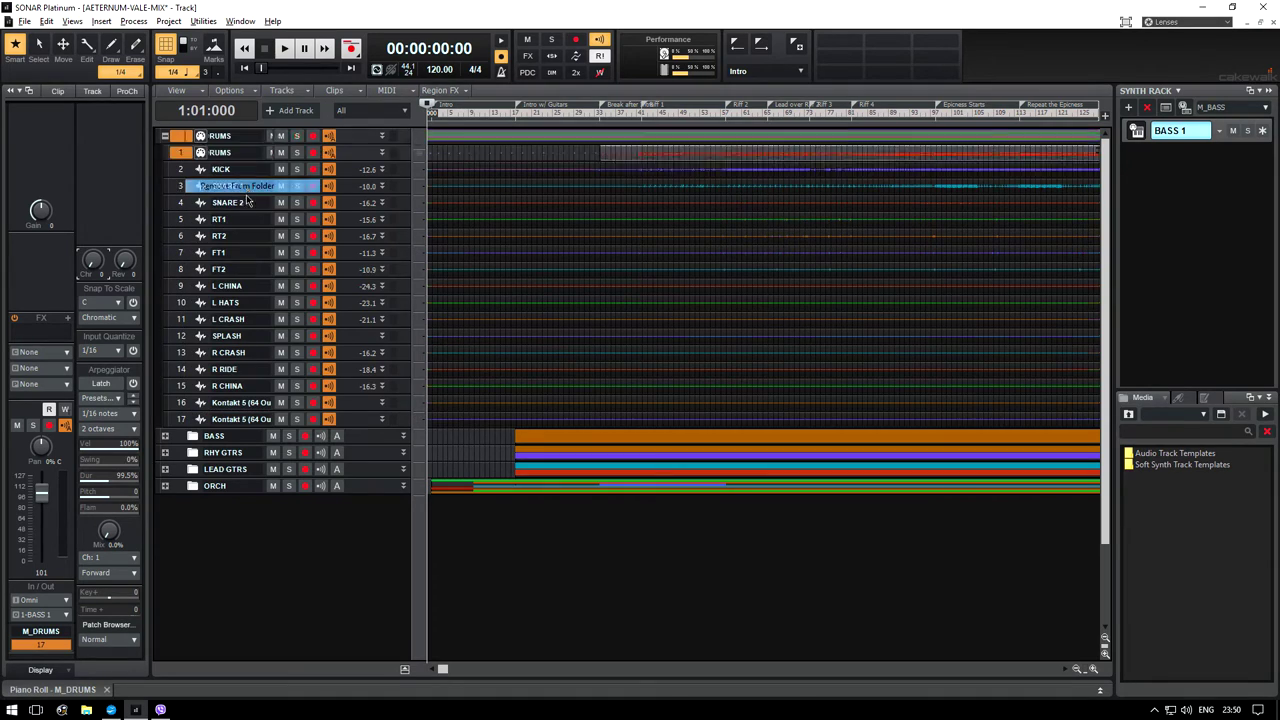
{"action": "right_click", "coordinate": [177, 139]}
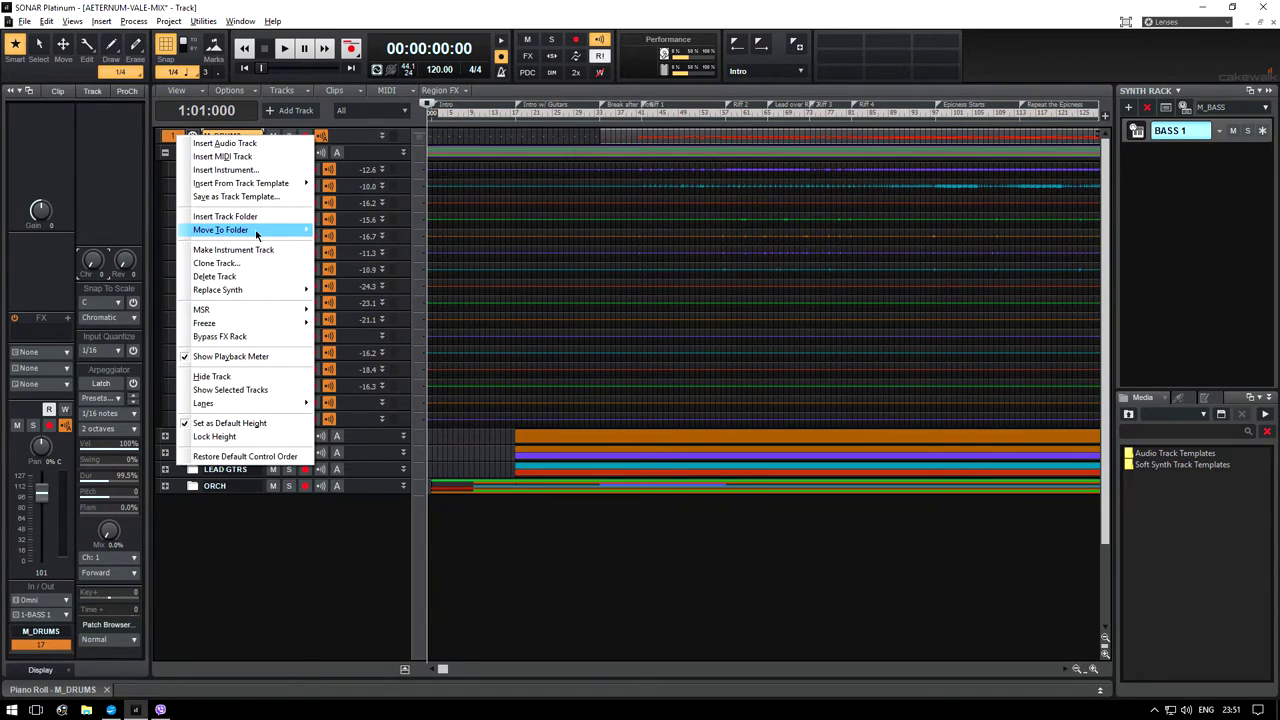
{"action": "mouse_move", "coordinate": [258, 231]}
{"action": "left_click", "coordinate": [360, 303]}
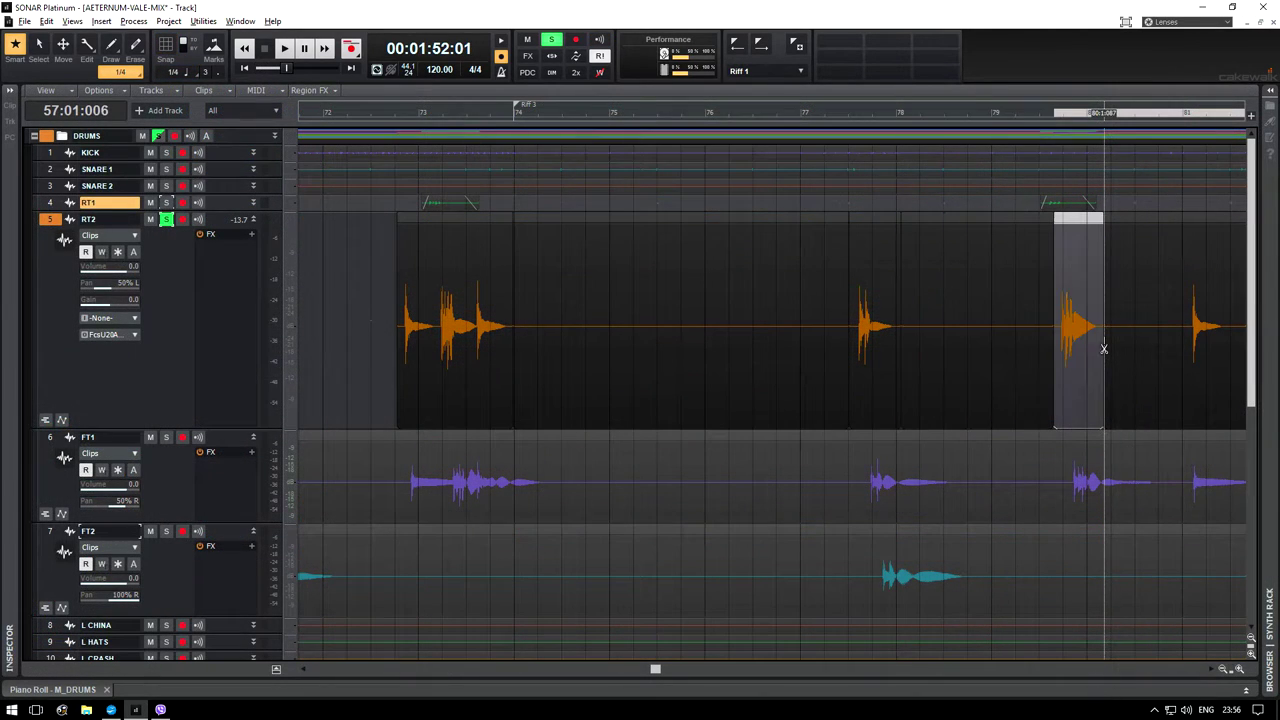
Split the RT2 clip around its tom hits between measures 80 and 82 to isolate the silent gaps.
{"action": "left_click_drag", "start_coordinate": [1104, 348], "coordinate": [1185, 349]}
{"action": "scroll", "coordinate": [1160, 347], "scroll_direction": "right", "scroll_amount": 3}
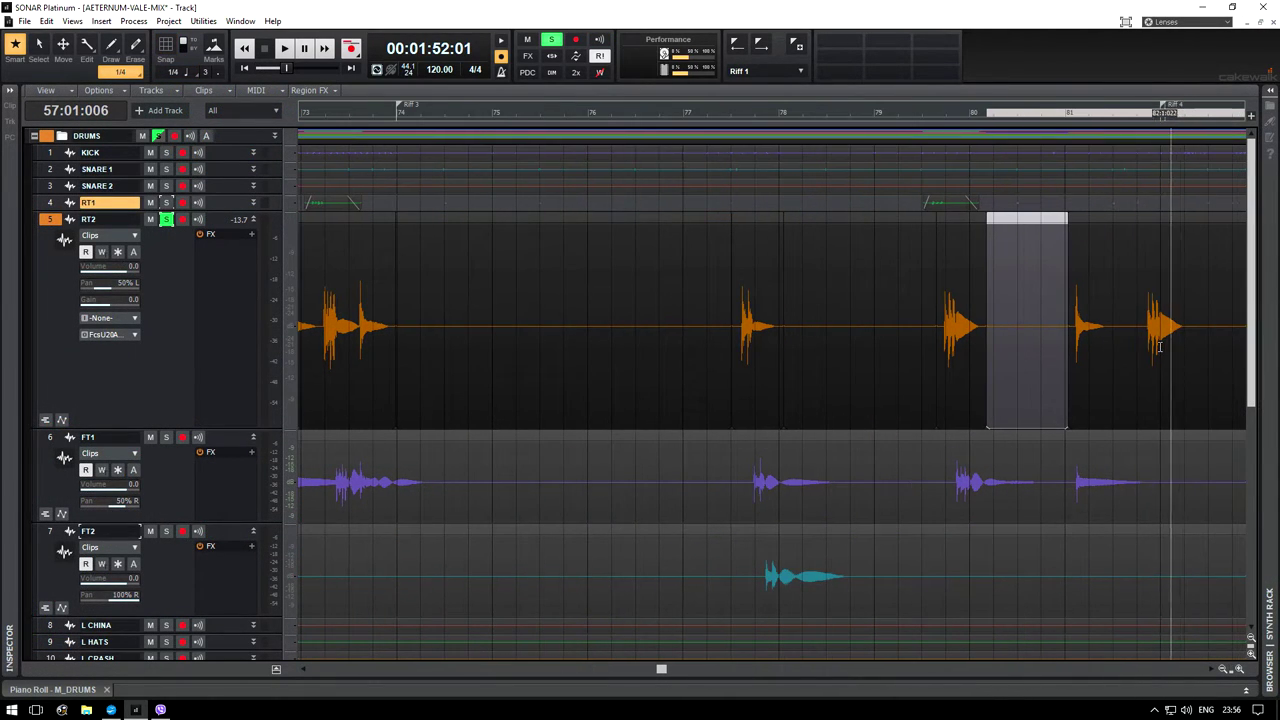
{"action": "left_click", "coordinate": [1109, 346]}
{"action": "left_click", "coordinate": [1136, 346]}
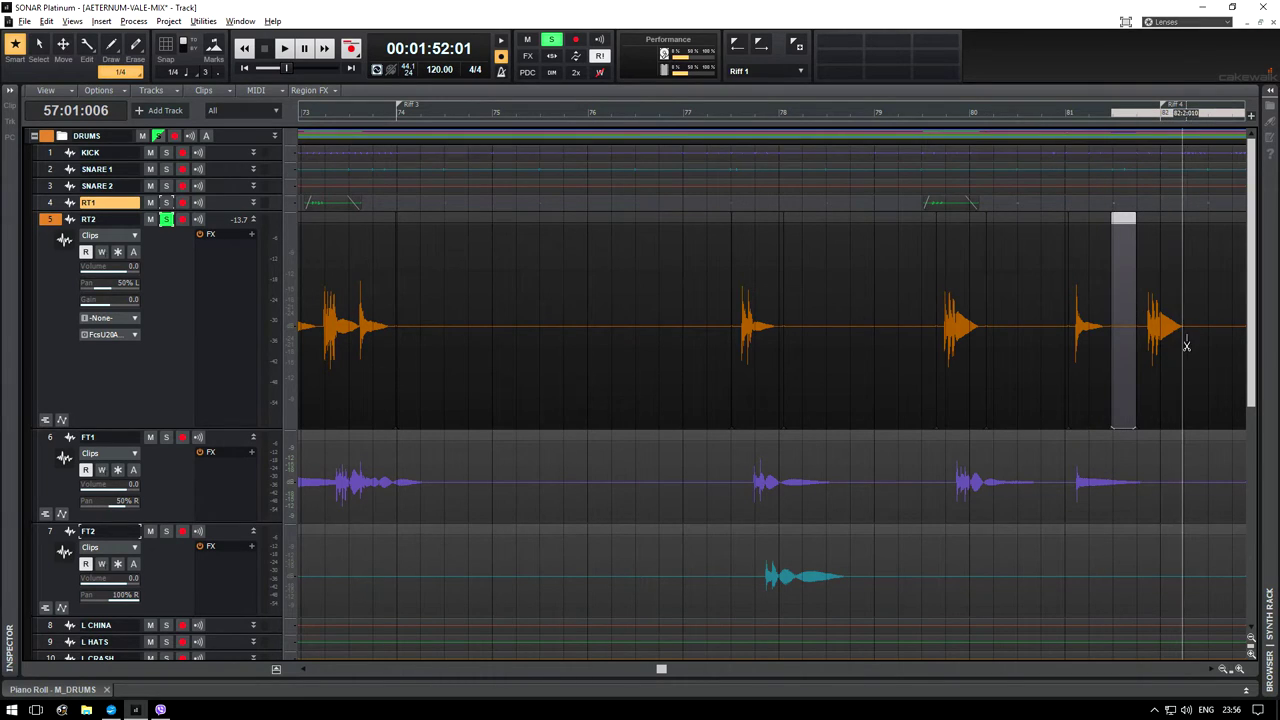
{"action": "left_click", "coordinate": [1189, 345]}
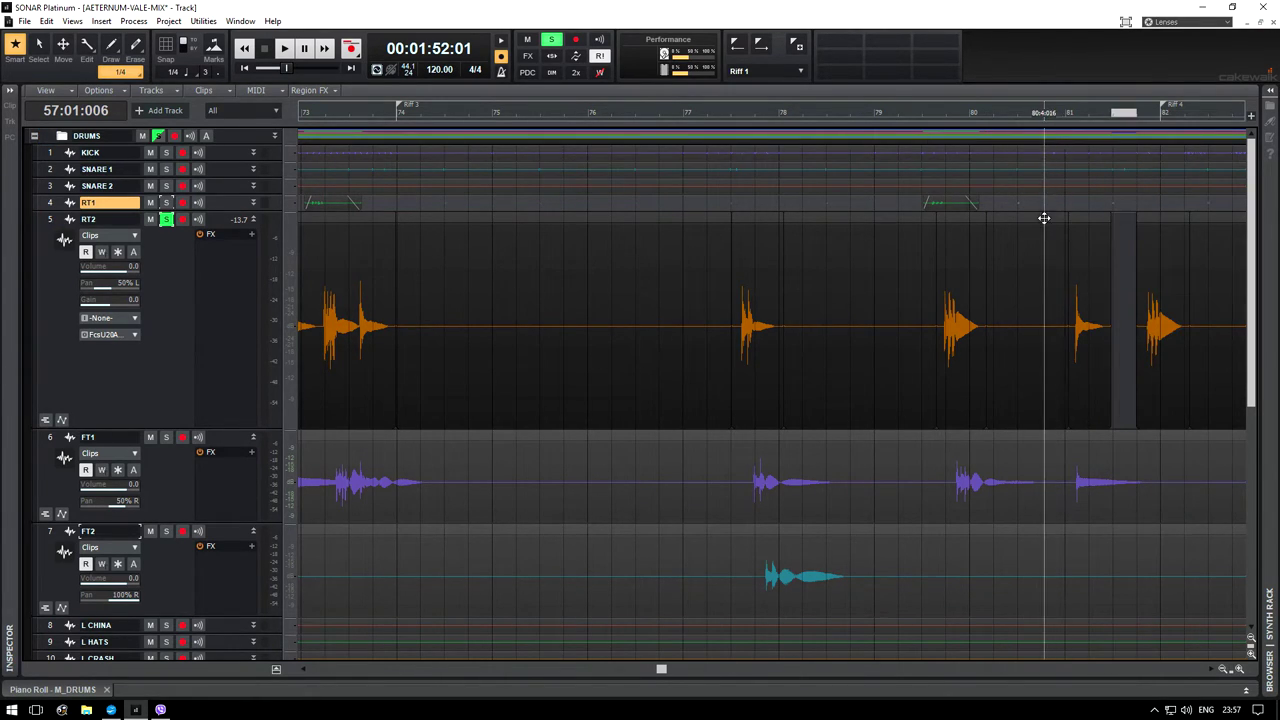
Delete the silent RT2 clips between the tom hits from measure 74 to measure 82.
{"action": "left_click", "coordinate": [1032, 215]}
{"action": "left_click", "coordinate": [834, 218]}
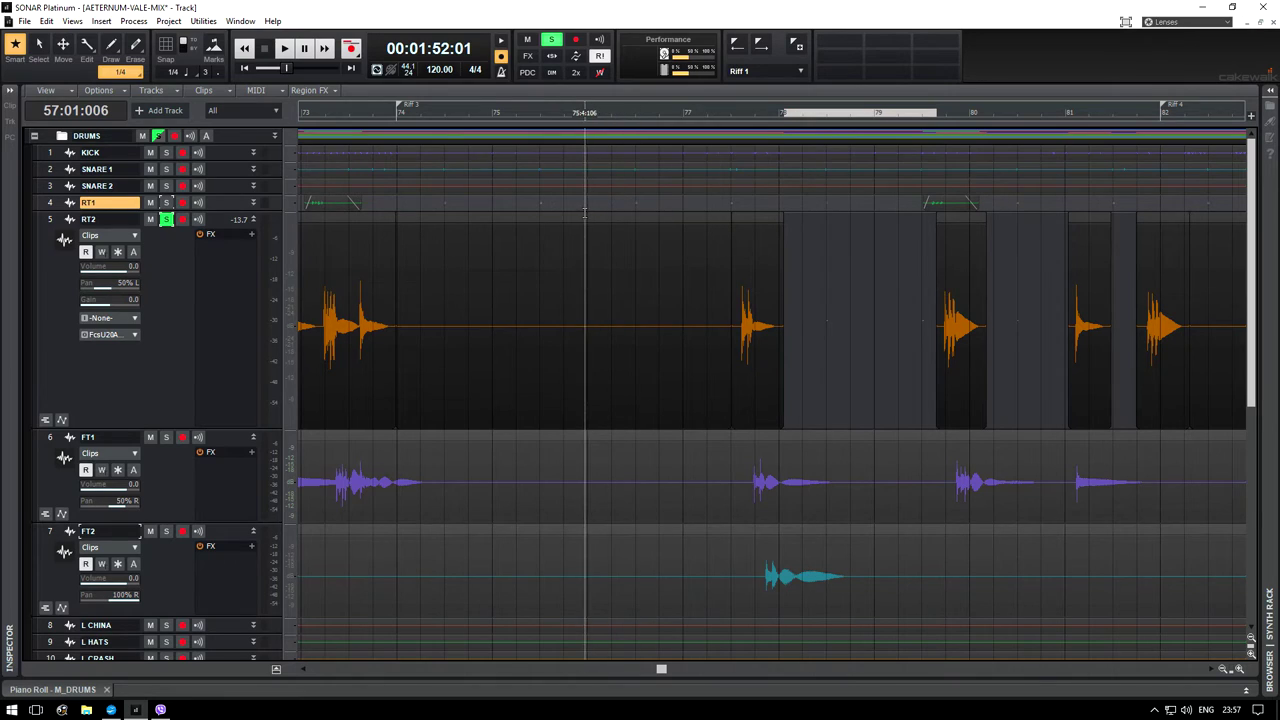
{"action": "left_click", "coordinate": [572, 218]}
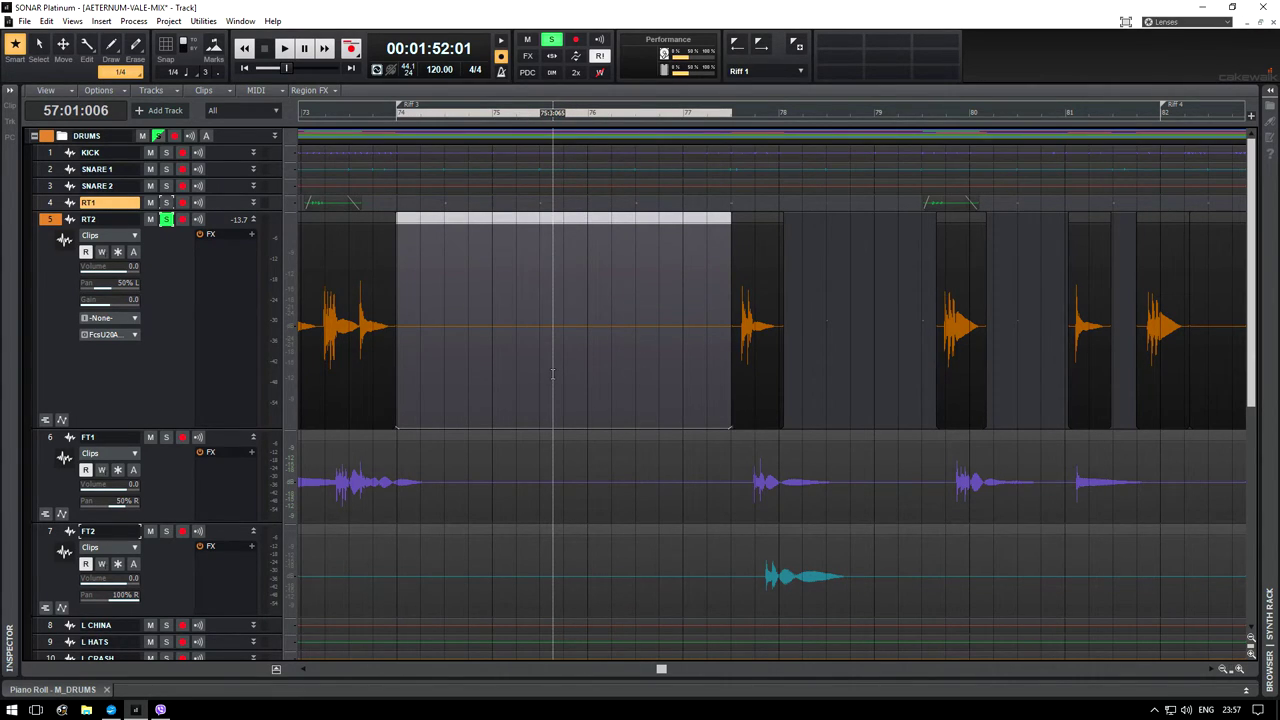
{"action": "left_click", "coordinate": [552, 375]}
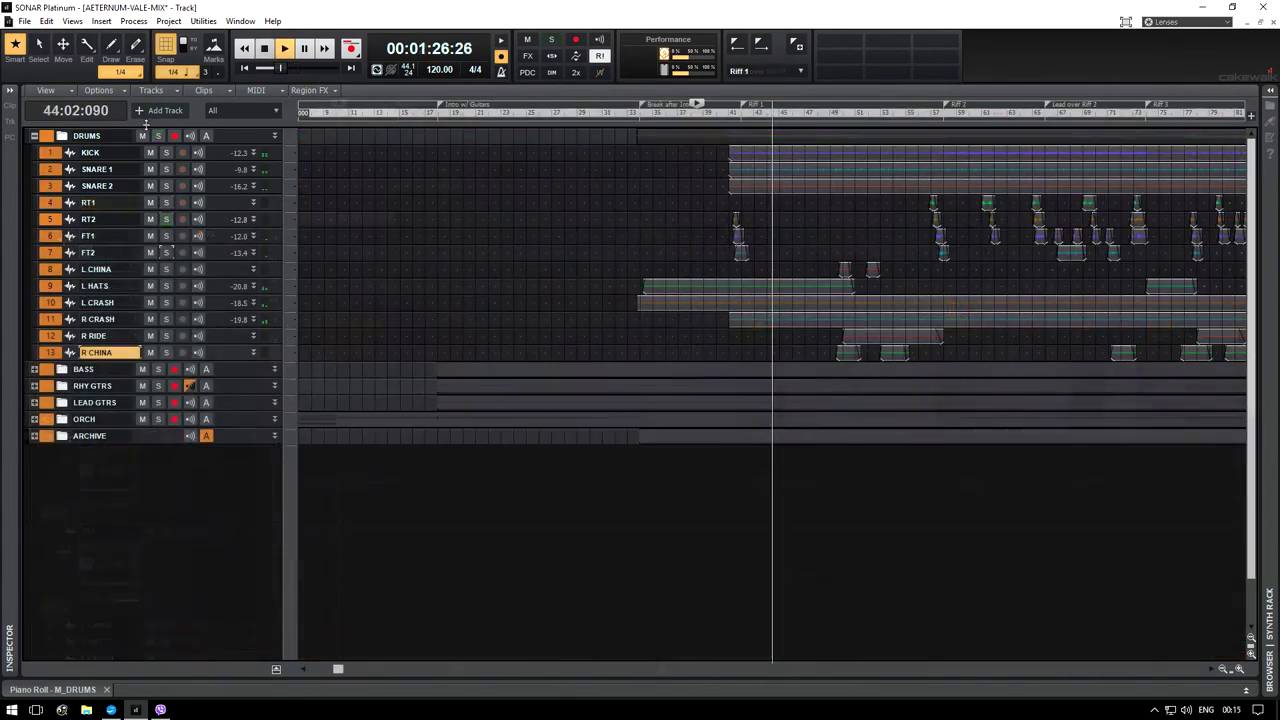
Check the cleaned-up drum tracks across the whole song during playback, then stop playback and save the project.
{"action": "key", "text": "ctrl+Left"}
{"action": "key", "text": "ctrl+Left"}
{"action": "key", "text": "ctrl+Left"}
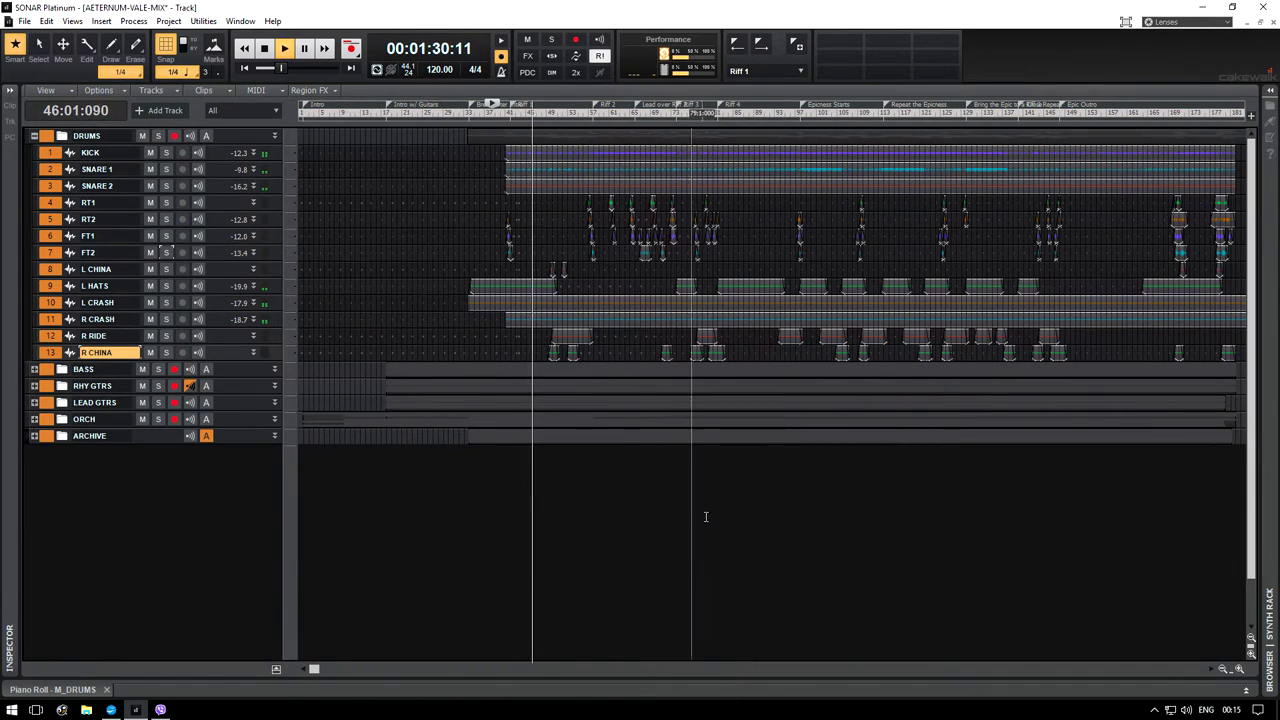
{"action": "key", "text": "space"}
{"action": "key", "text": "ctrl+s"}
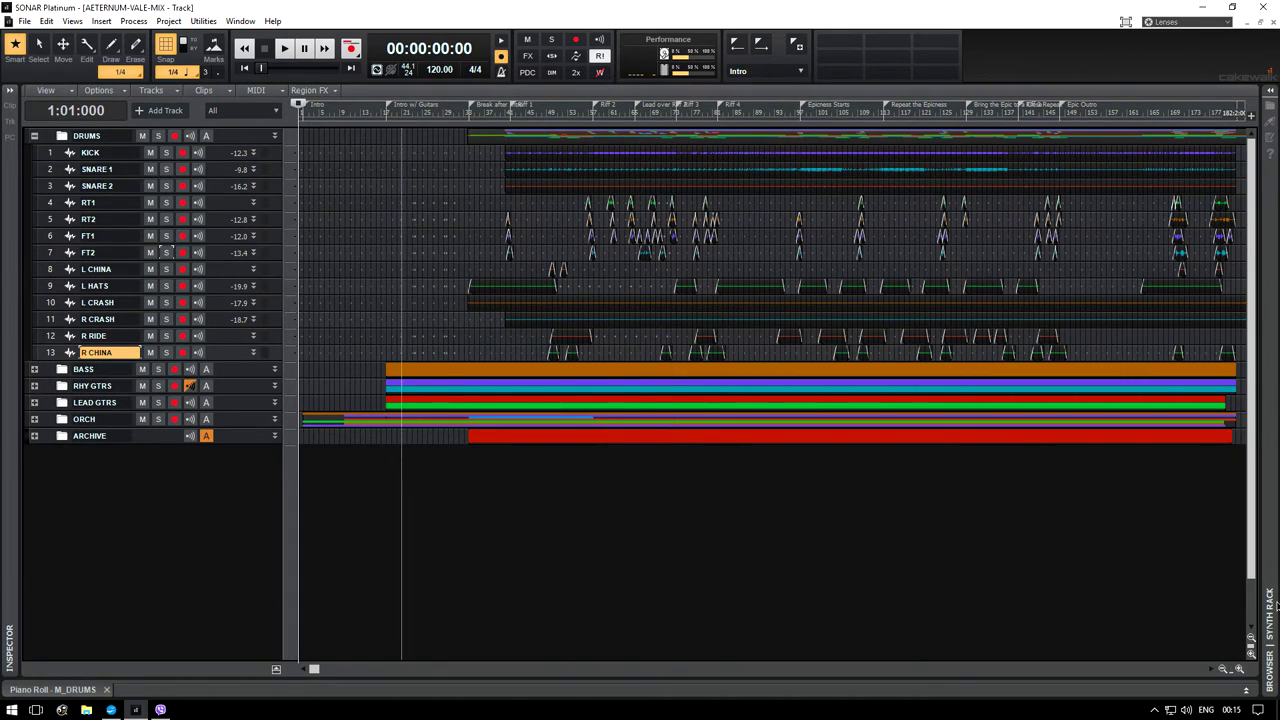
{"action": "key", "text": "alt+Tab"}
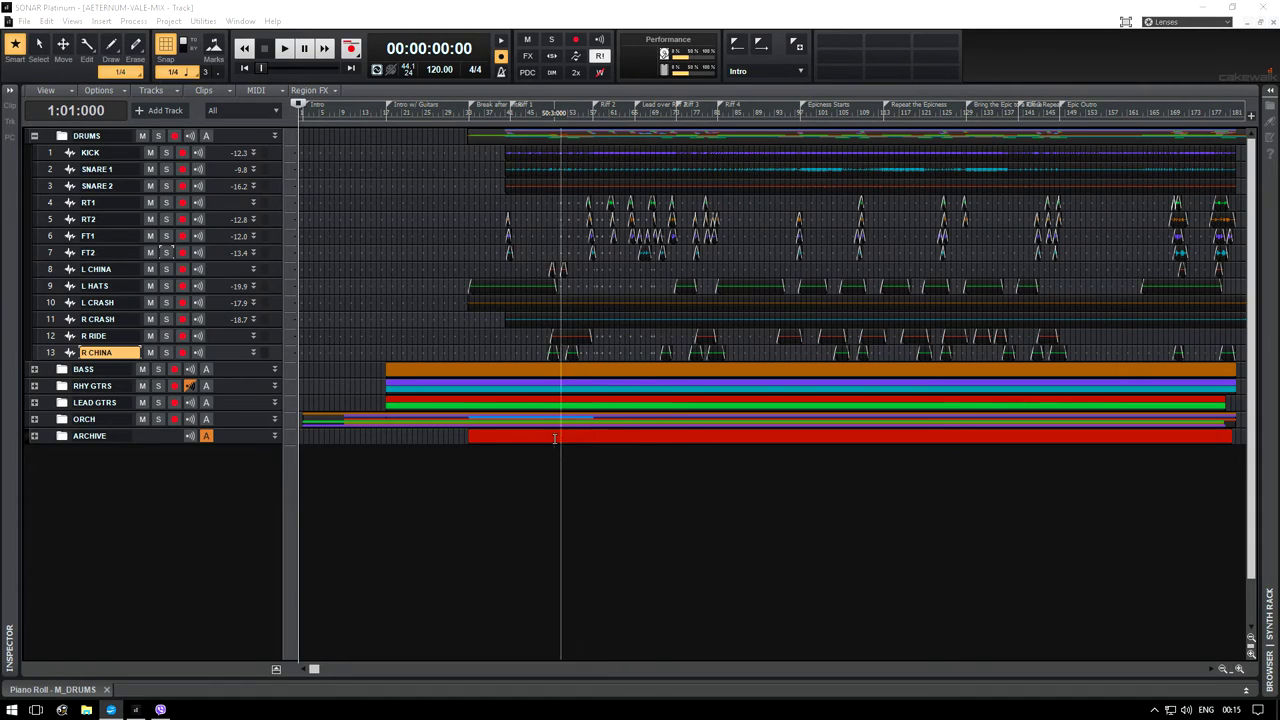